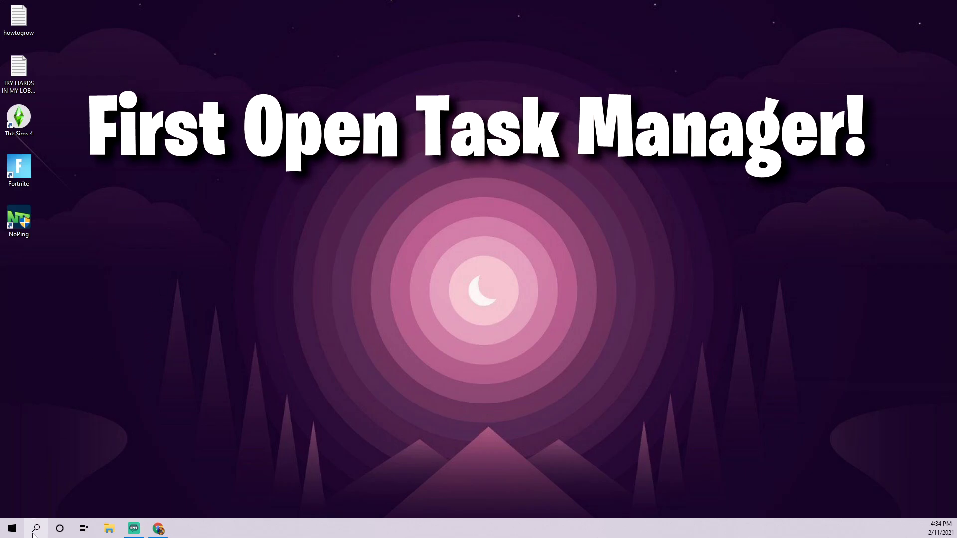
# Launch Task Manager by searching 'task' from the taskbar.
pyautogui.click(35, 529)
pyautogui.write('task')
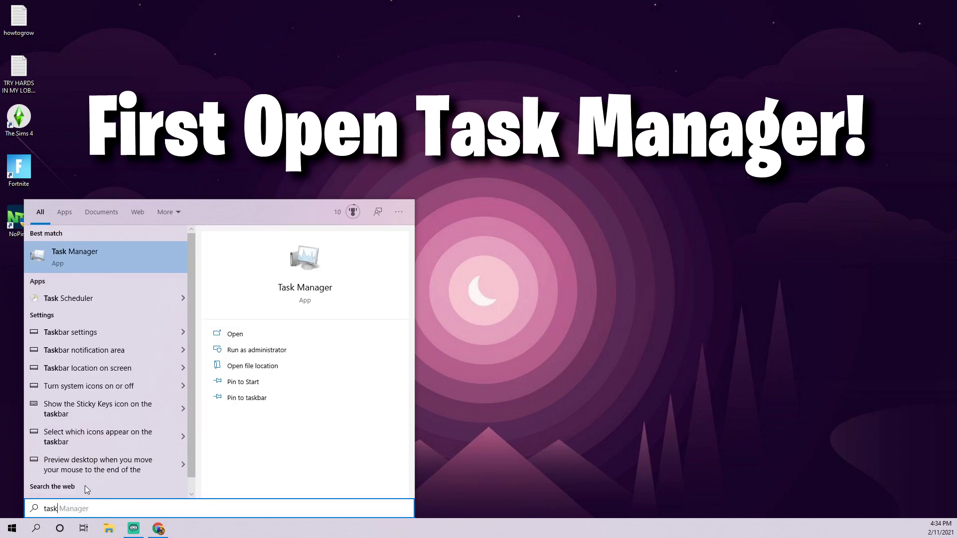
pyautogui.press('Return')
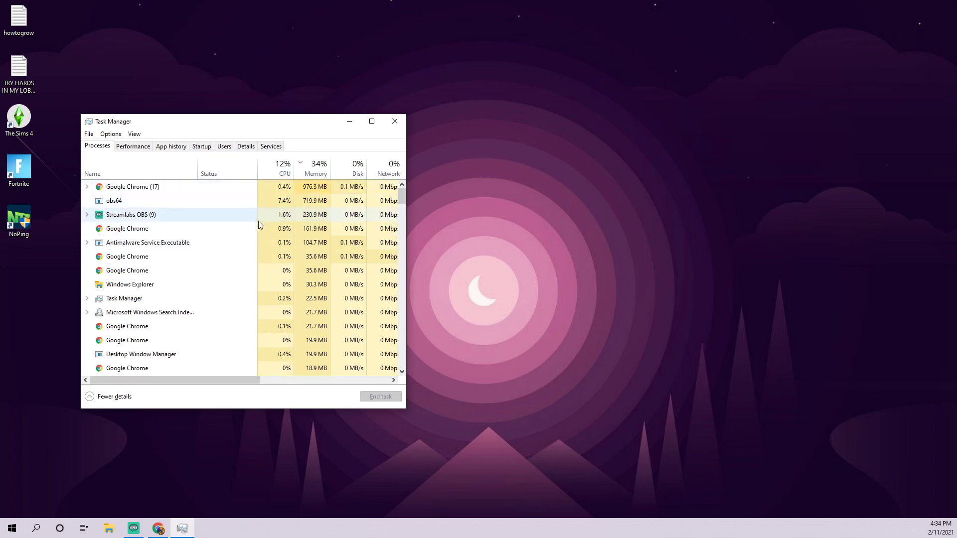
# Sort the running processes by CPU usage, heaviest first, then close Task Manager.
pyautogui.scroll(-1, 236, 237)
pyautogui.scroll(1, 159, 302)
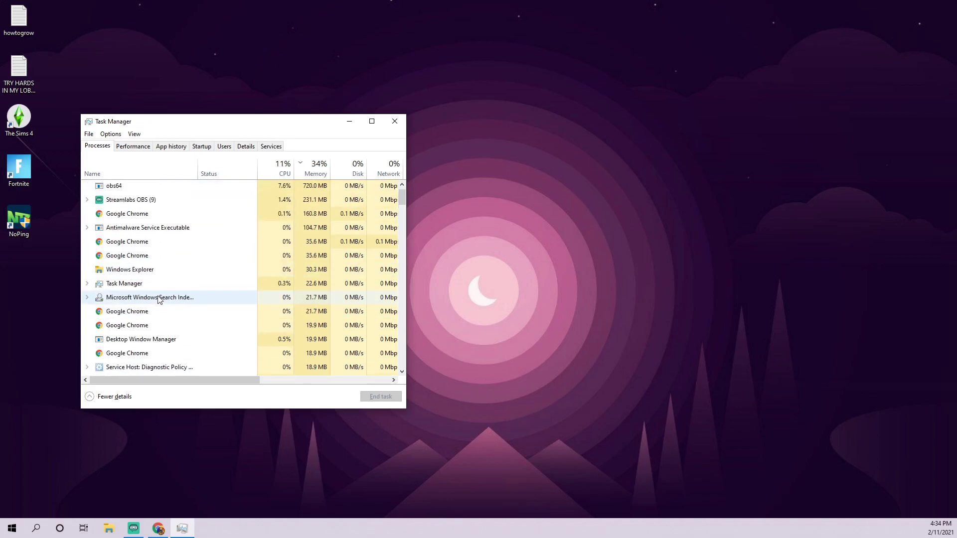
pyautogui.scroll(-2, 147, 295)
pyautogui.scroll(-1, 138, 292)
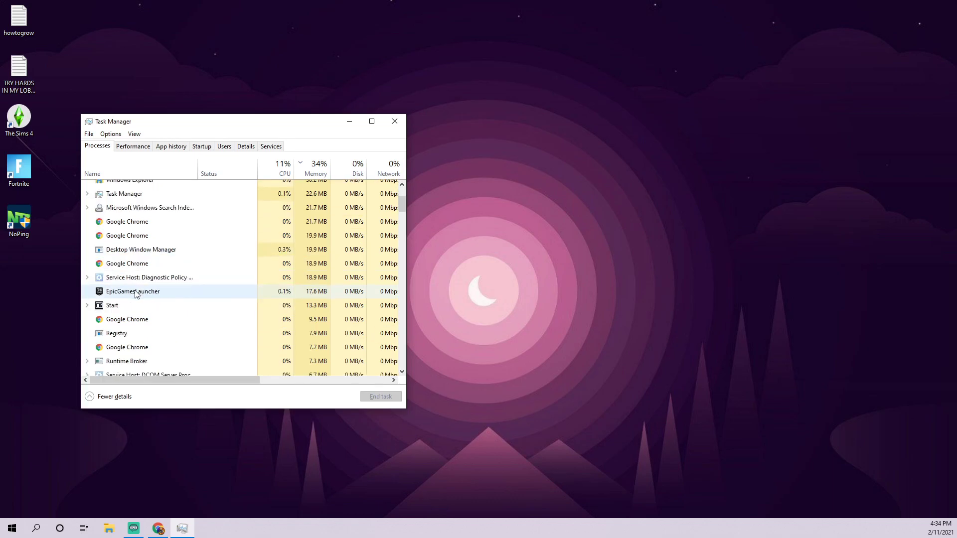
pyautogui.scroll(2, 184, 262)
pyautogui.scroll(-2, 198, 210)
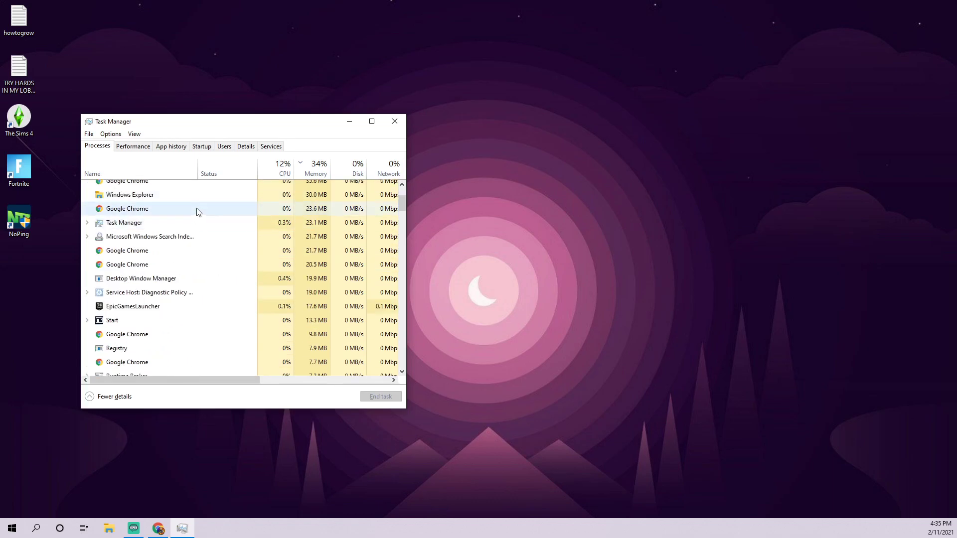
pyautogui.scroll(-2, 194, 212)
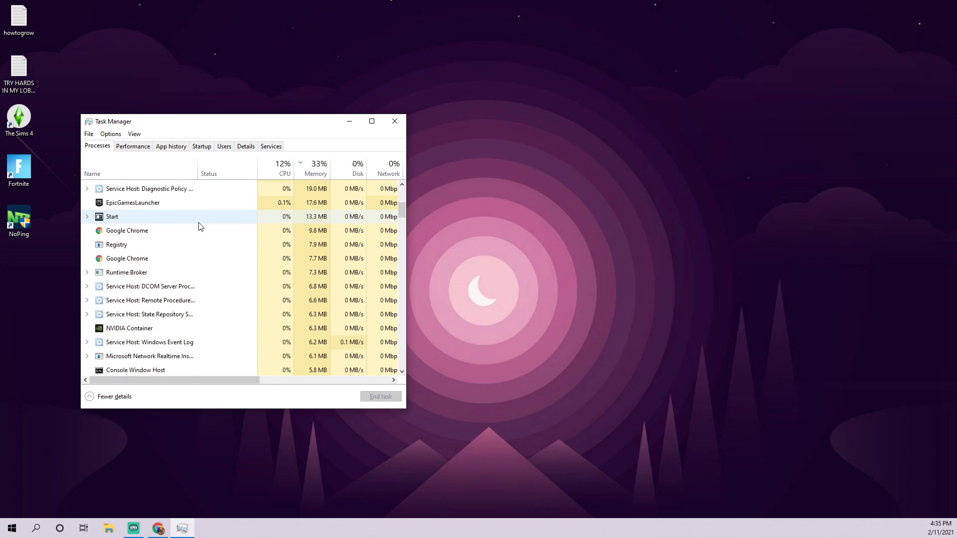
pyautogui.scroll(-2, 171, 241)
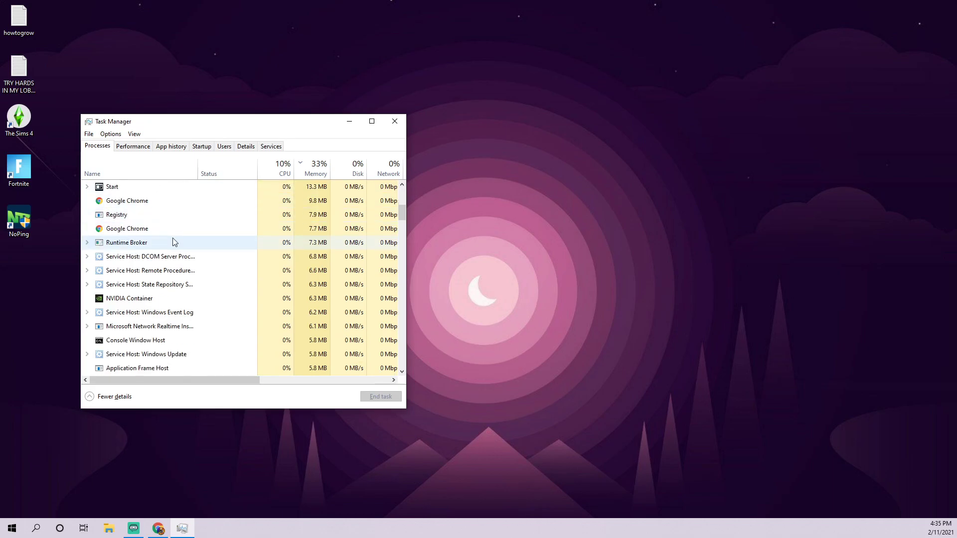
pyautogui.scroll(-3, 166, 247)
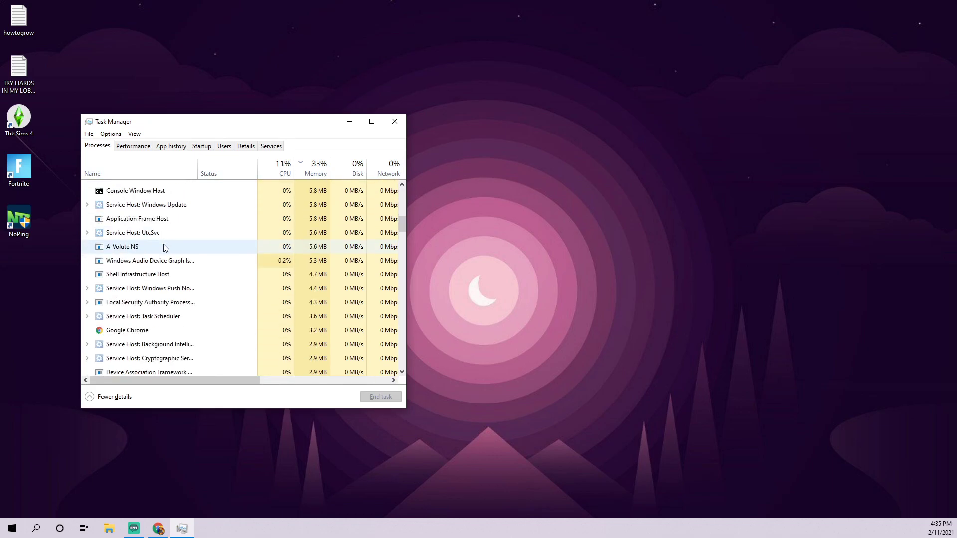
pyautogui.scroll(1, 154, 263)
pyautogui.scroll(6, 153, 261)
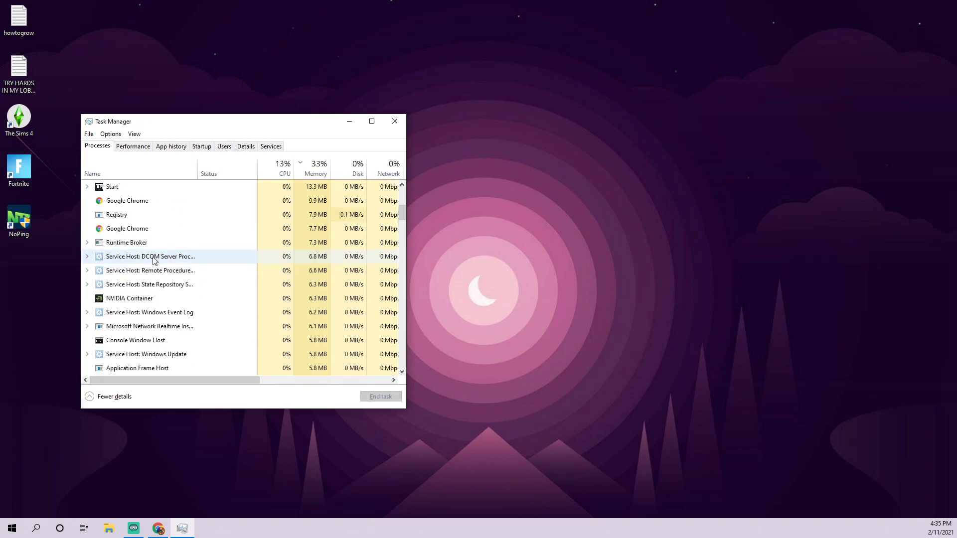
pyautogui.scroll(1, 153, 251)
pyautogui.scroll(-2, 144, 259)
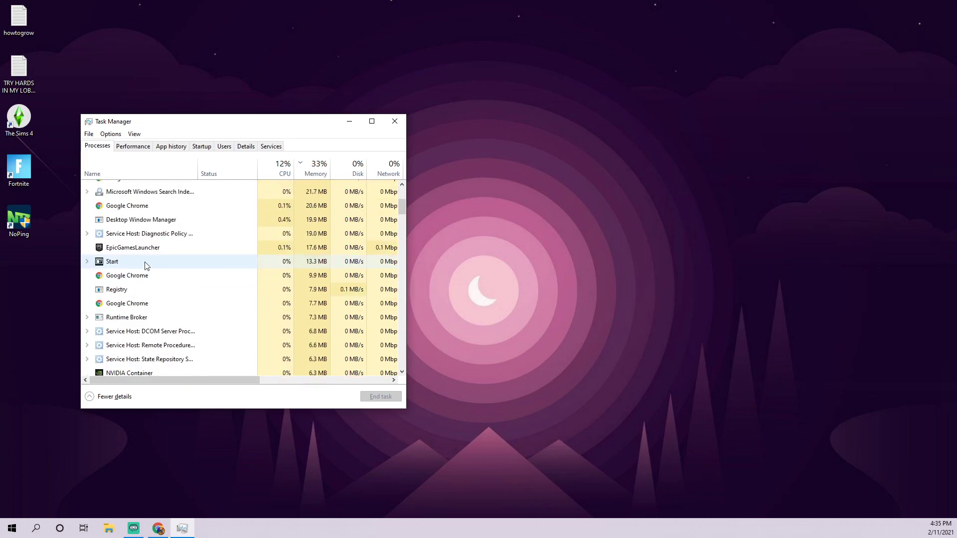
pyautogui.scroll(3, 145, 262)
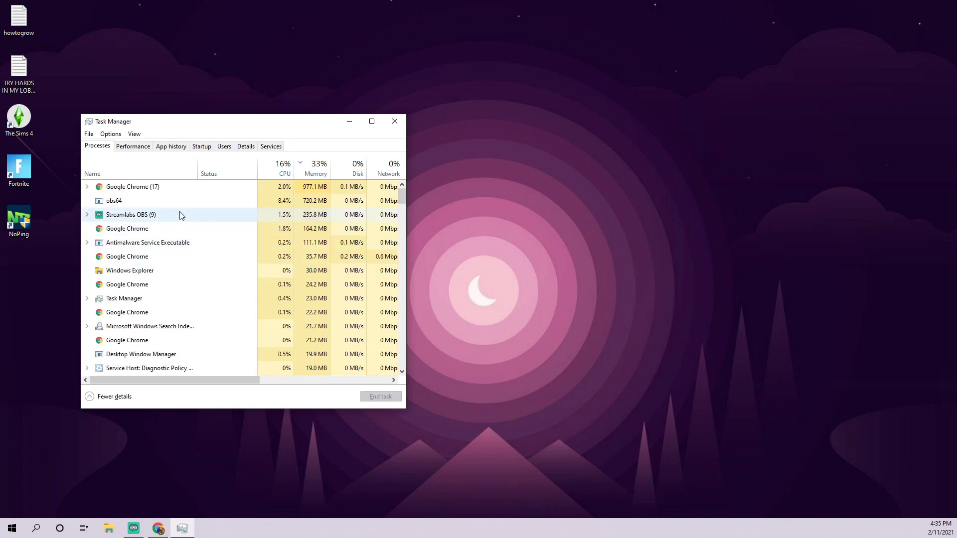
pyautogui.click(284, 165)
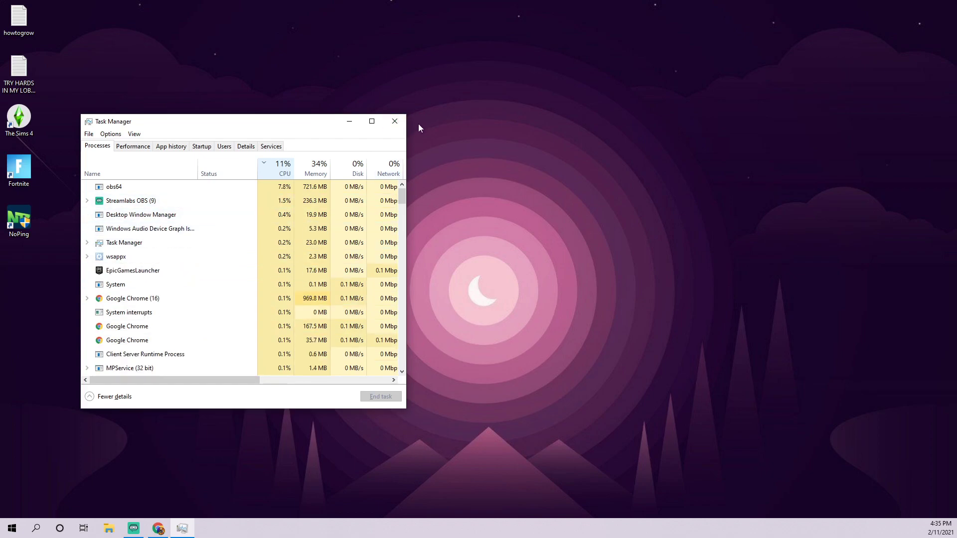
pyautogui.click(395, 122)
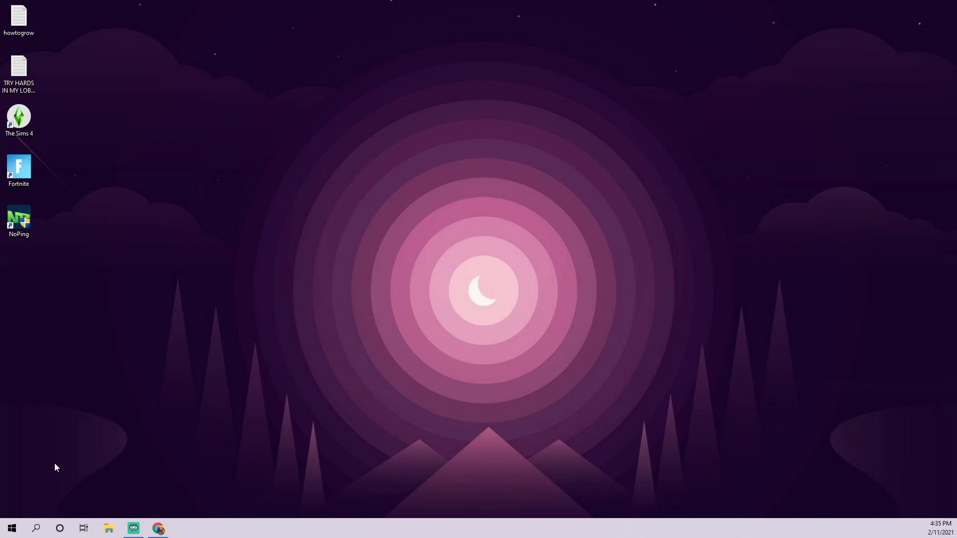
# Open the Background apps privacy page via a 'background' search and move the restored window left.
pyautogui.click(36, 529)
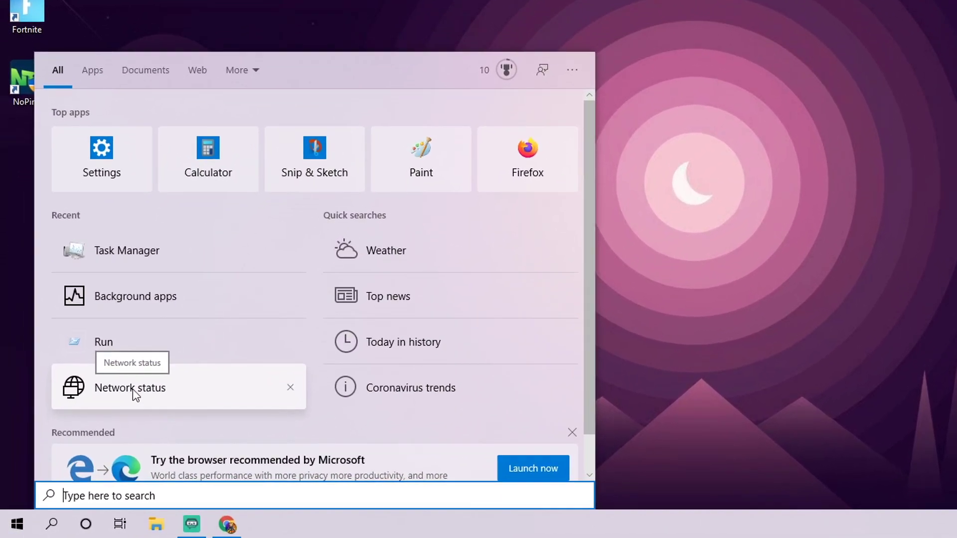
pyautogui.write('background')
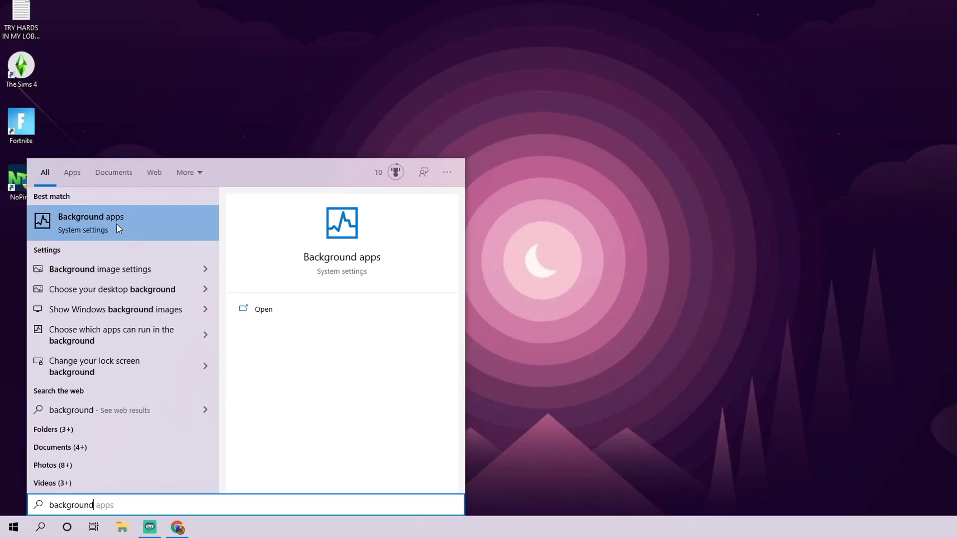
pyautogui.click(178, 82)
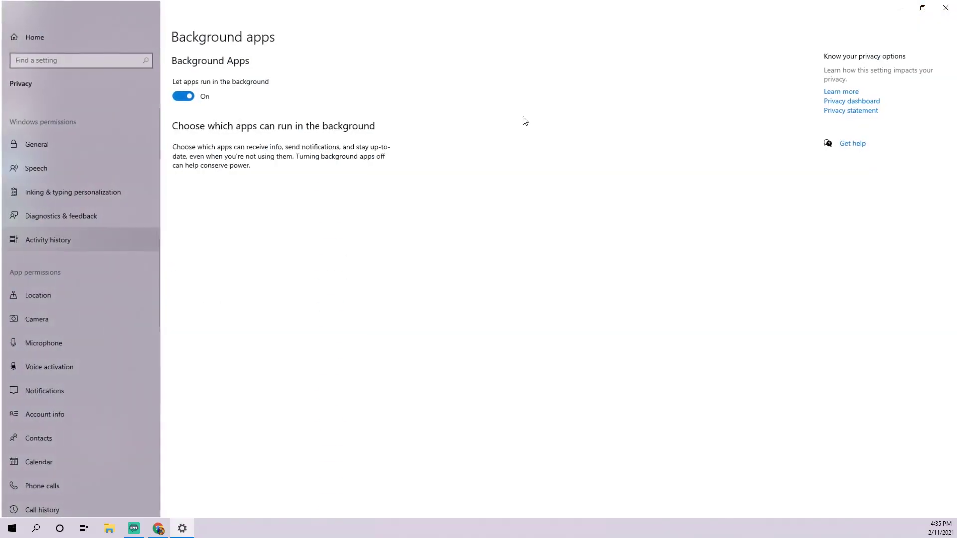
pyautogui.click(921, 8)
pyautogui.moveTo(543, 72); pyautogui.dragTo(249, 89)
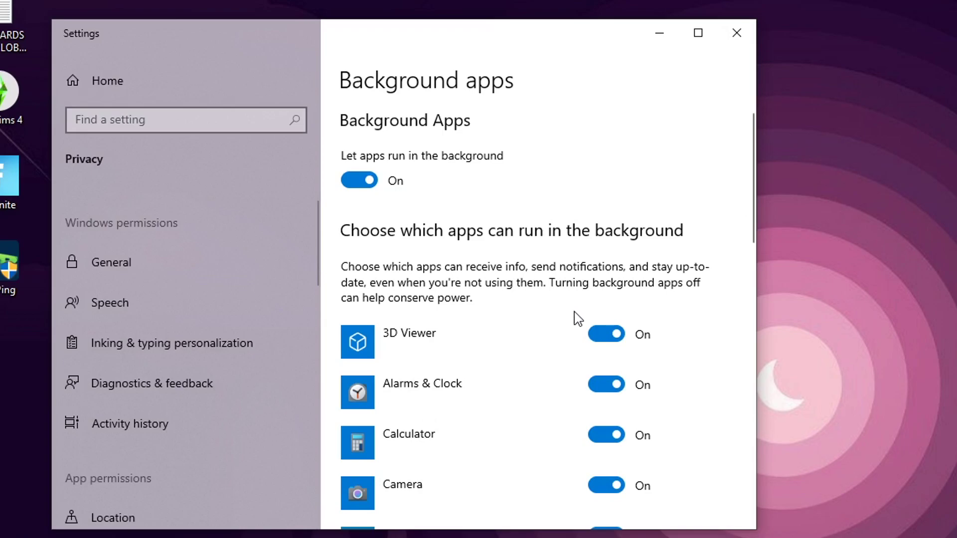
pyautogui.scroll(-2, 578, 319)
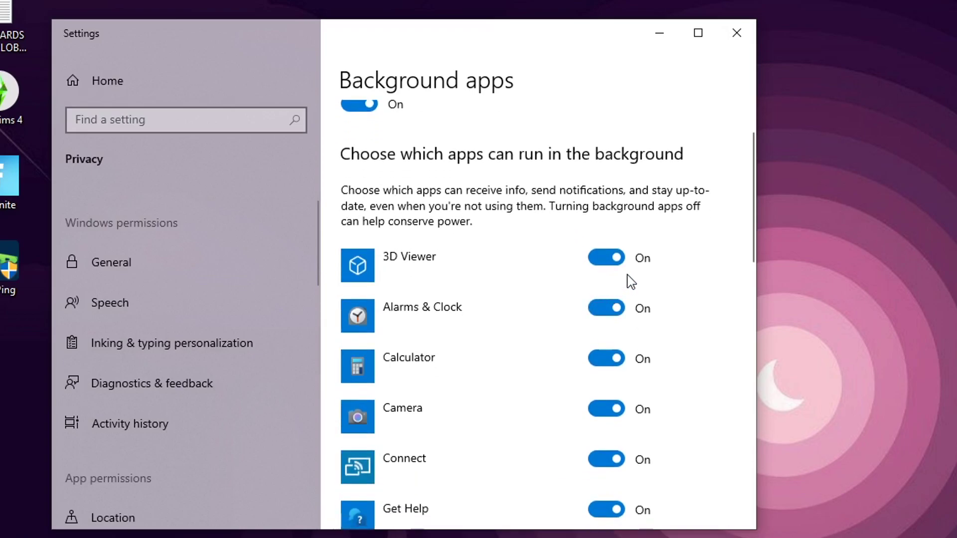
# Turn off background running for eleven apps, from 3D Viewer through Microsoft To Do.
pyautogui.click(607, 259)
pyautogui.click(611, 309)
pyautogui.click(613, 359)
pyautogui.click(608, 406)
pyautogui.scroll(-5, 607, 406)
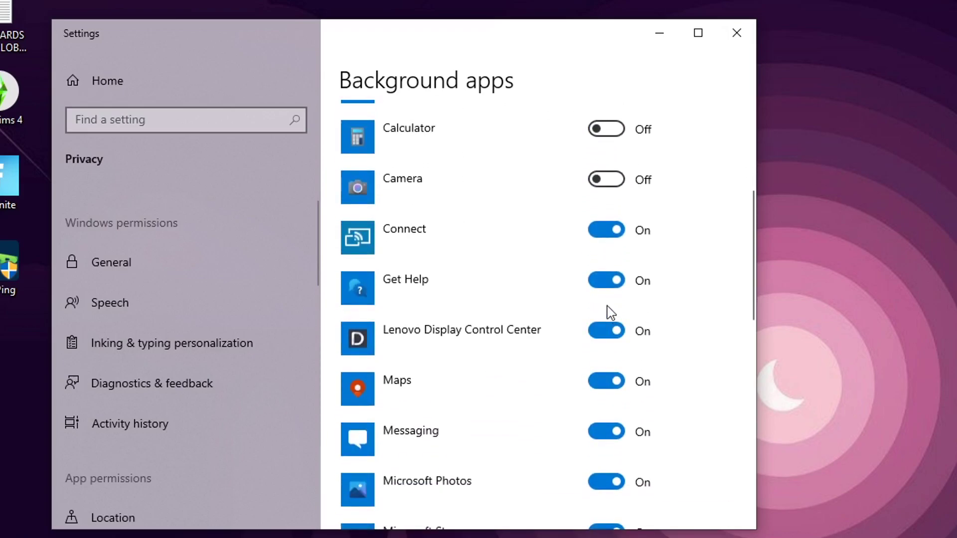
pyautogui.click(613, 280)
pyautogui.click(616, 230)
pyautogui.click(621, 331)
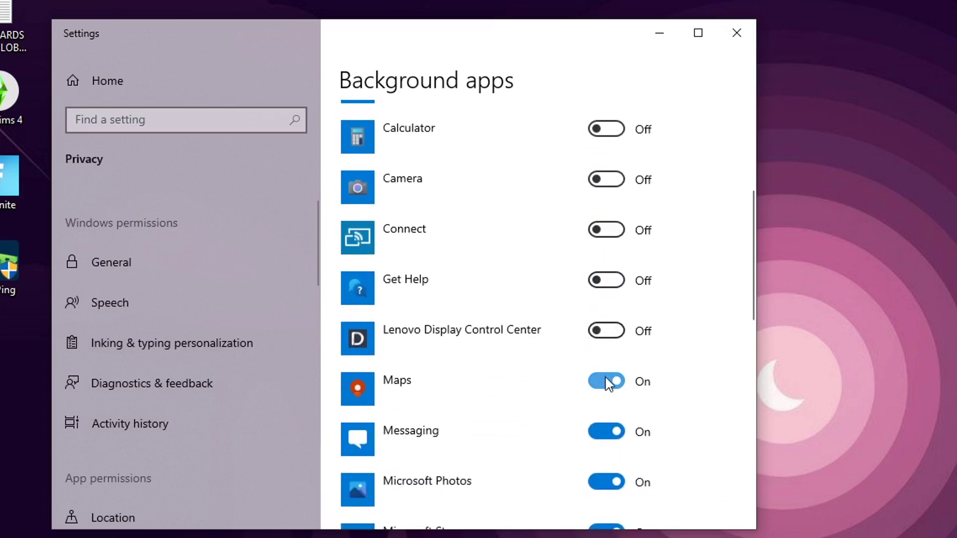
pyautogui.click(618, 431)
pyautogui.scroll(-2, 611, 465)
pyautogui.click(618, 404)
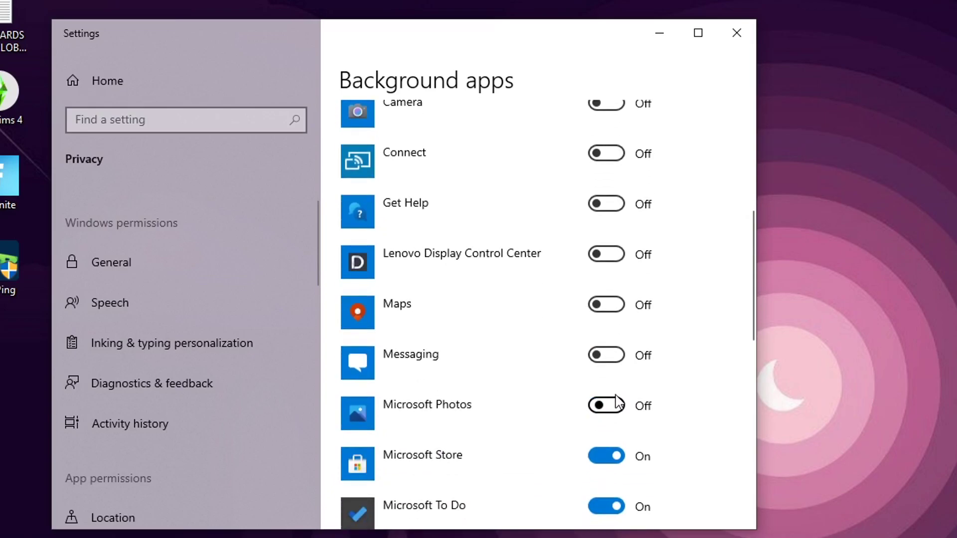
pyautogui.scroll(-2, 618, 401)
pyautogui.click(616, 379)
pyautogui.click(616, 429)
# Turn off Office, OneNote, Realtek, Settings, Snip & Sketch, Windows Security and Xbox Game Bar; close Settings.
pyautogui.scroll(-3, 616, 430)
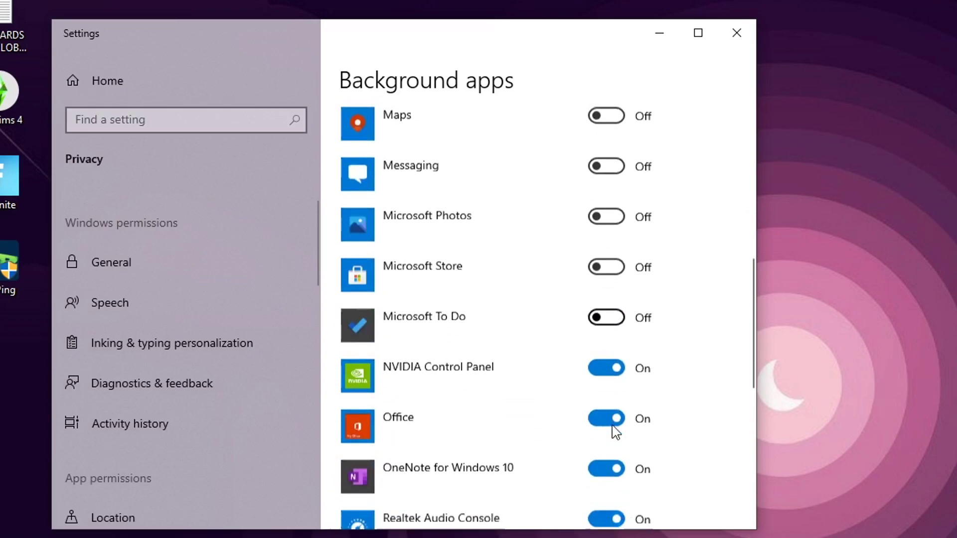
pyautogui.scroll(-1, 615, 432)
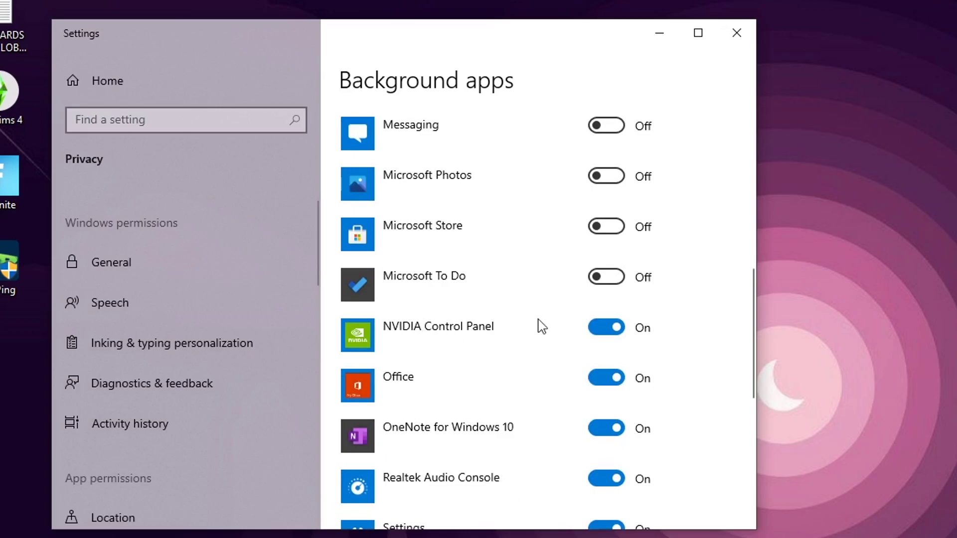
pyautogui.click(617, 378)
pyautogui.click(616, 428)
pyautogui.scroll(-1, 617, 428)
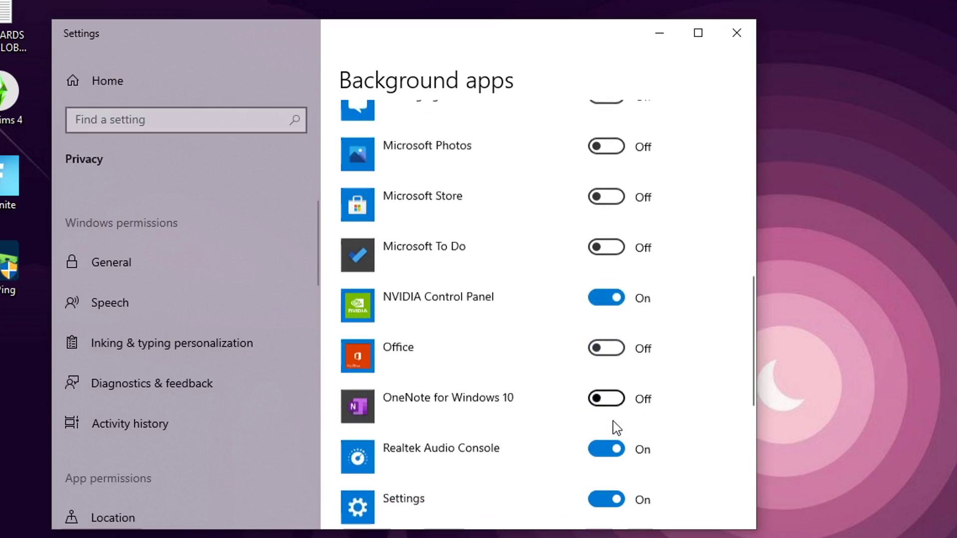
pyautogui.scroll(-1, 617, 428)
pyautogui.click(614, 401)
pyautogui.click(603, 455)
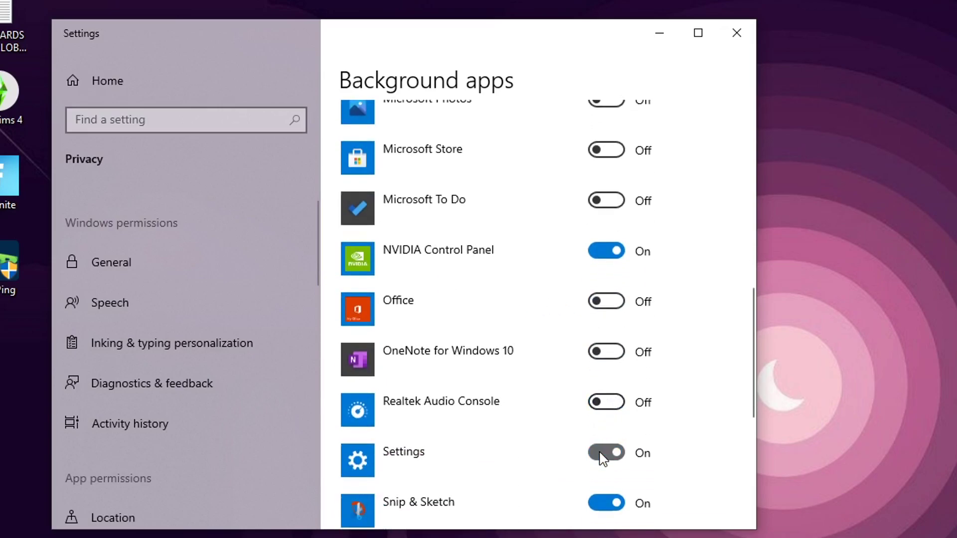
pyautogui.scroll(-3, 594, 455)
pyautogui.click(610, 349)
pyautogui.click(604, 399)
pyautogui.click(603, 450)
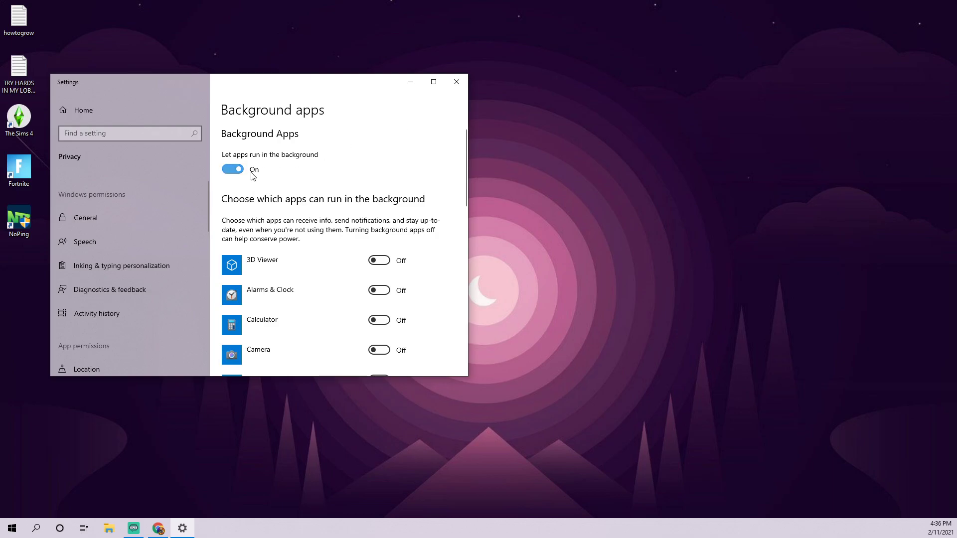
pyautogui.scroll(-8, 344, 241)
pyautogui.scroll(8, 345, 242)
pyautogui.scroll(-10, 342, 235)
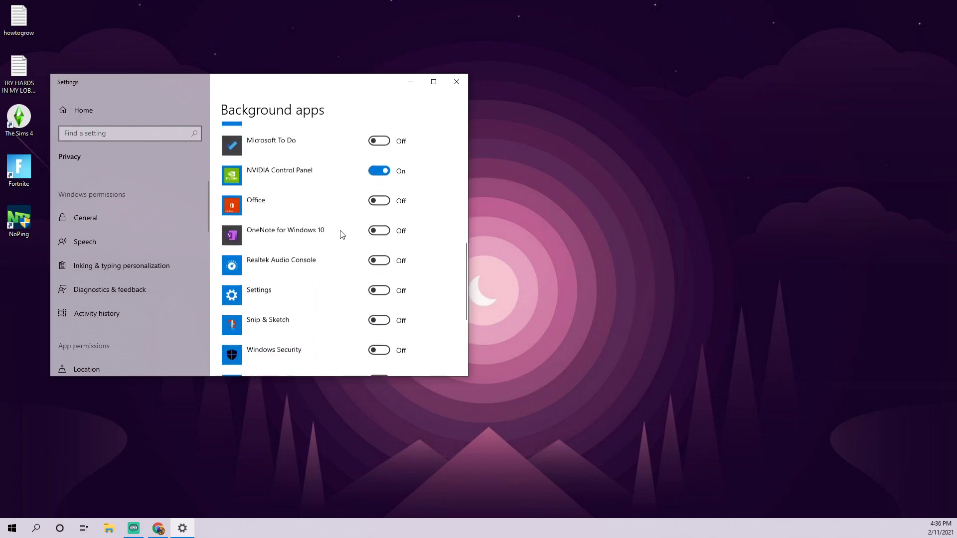
pyautogui.scroll(10, 342, 235)
pyautogui.click(457, 81)
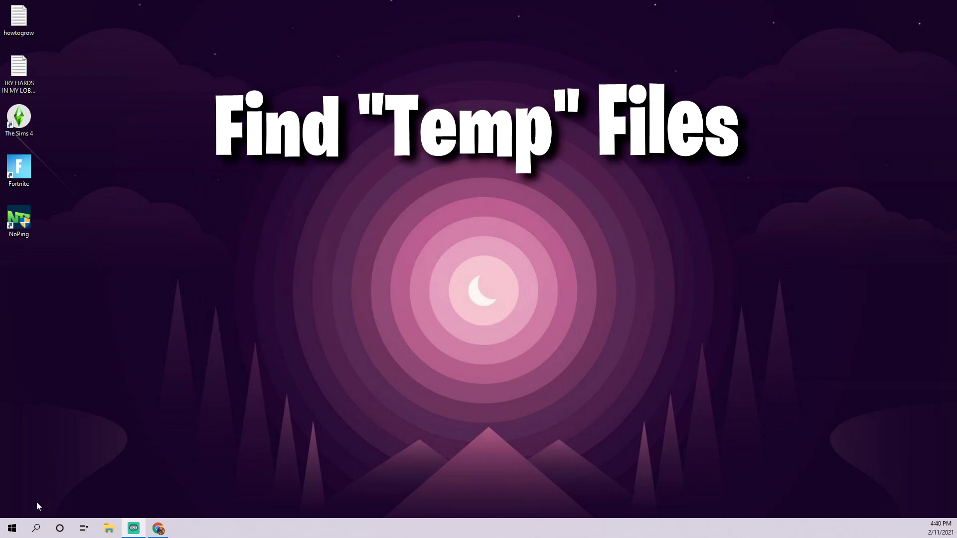
# Start a Windows search to open the %temp% folder.
pyautogui.click(35, 527)
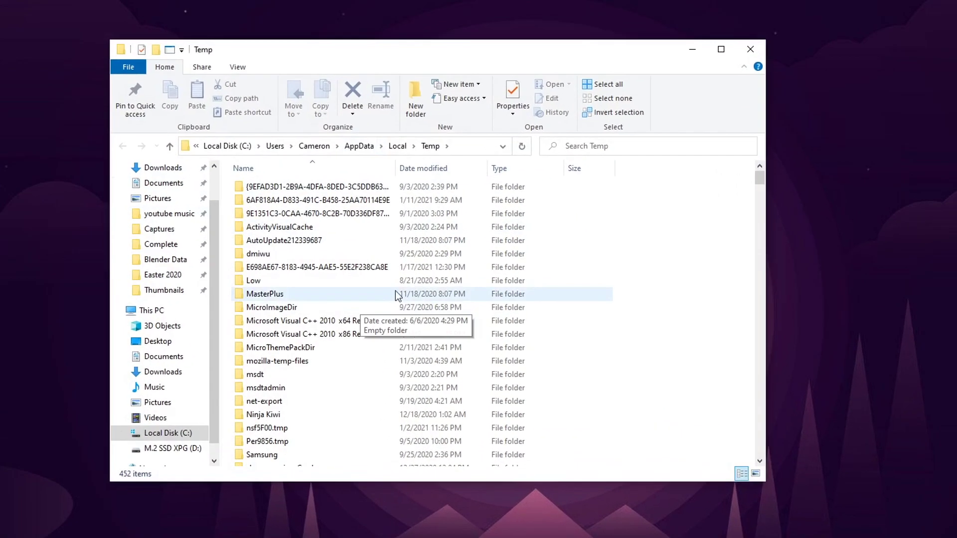
# Select all 452 Temp items and delete them, granting administrator permission.
pyautogui.scroll(-11, 332, 308)
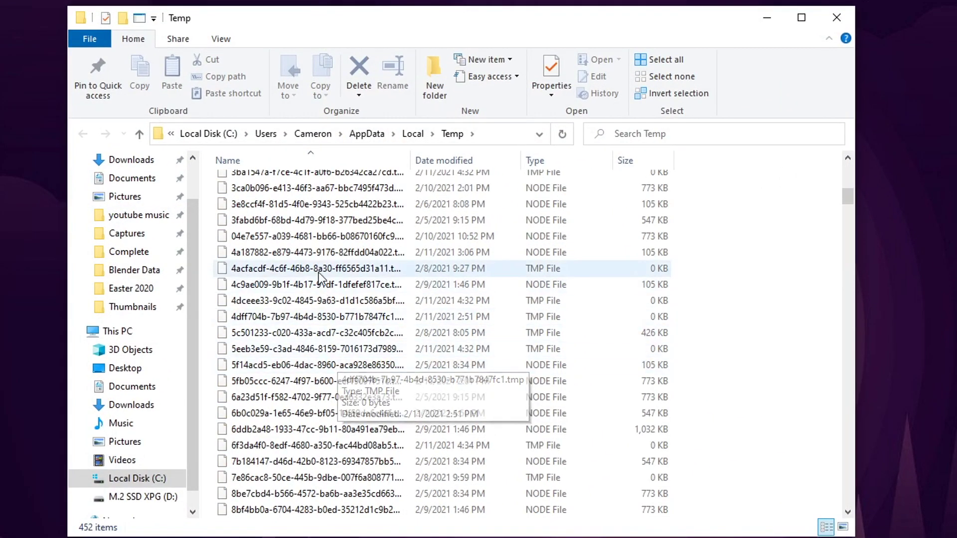
pyautogui.scroll(11, 323, 257)
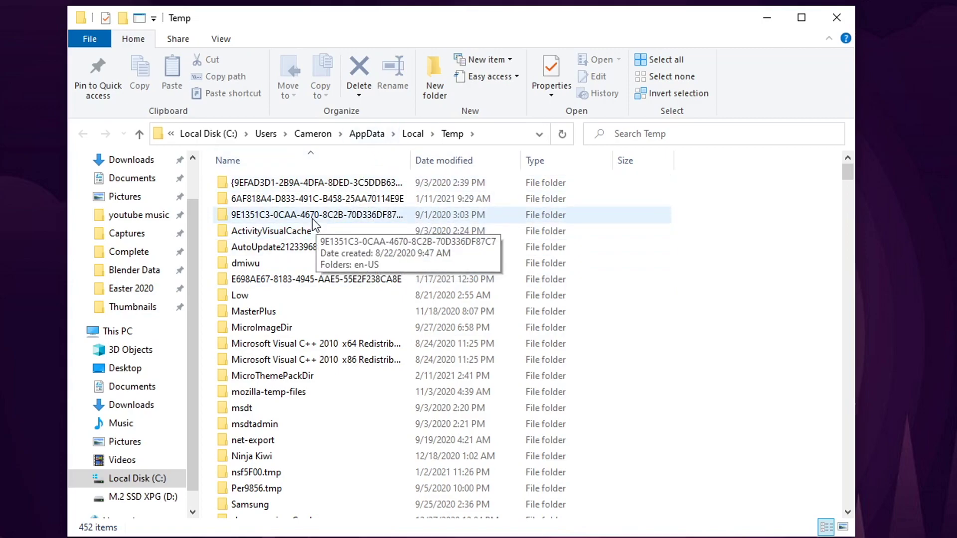
pyautogui.hotkey('ctrl', 'a')
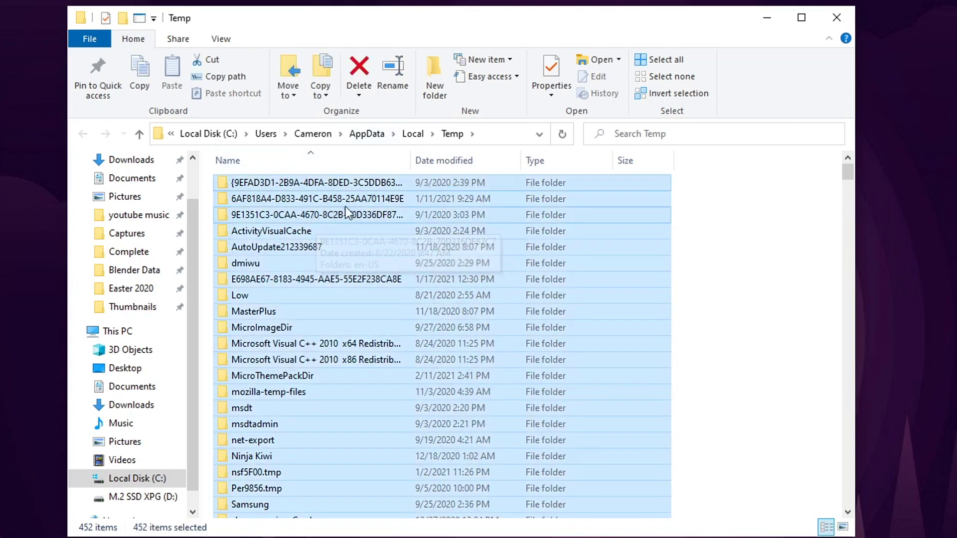
pyautogui.click(659, 61)
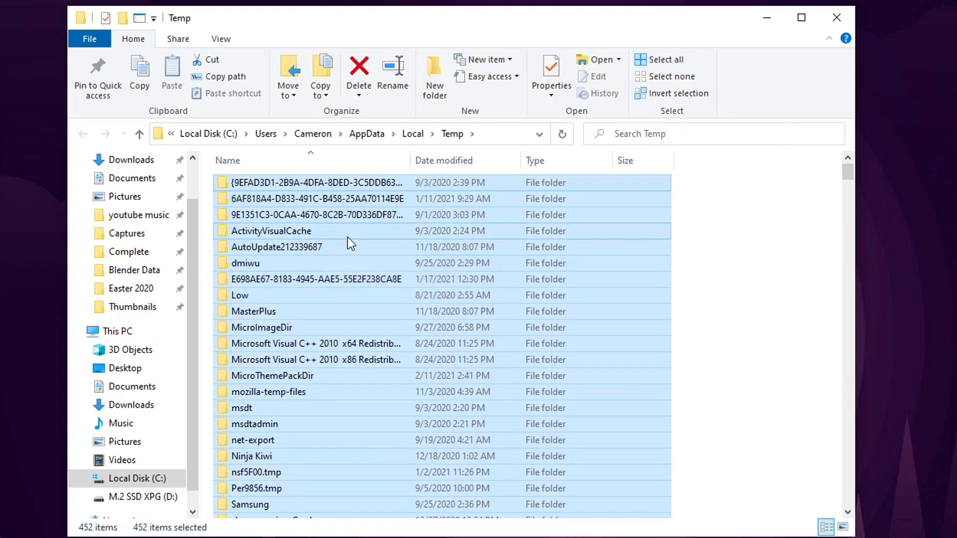
pyautogui.moveTo(348, 237)
pyautogui.press('Delete')
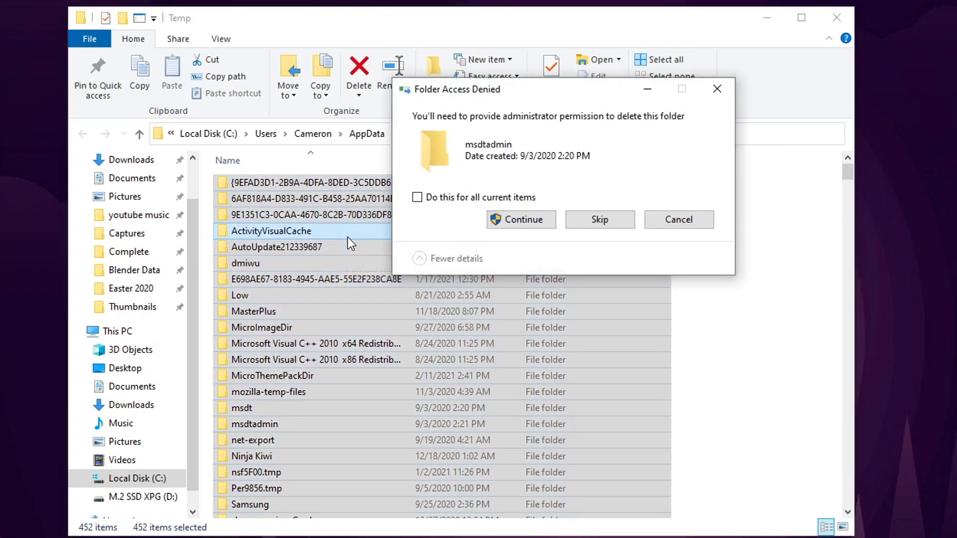
pyautogui.moveTo(488, 90); pyautogui.dragTo(229, 90)
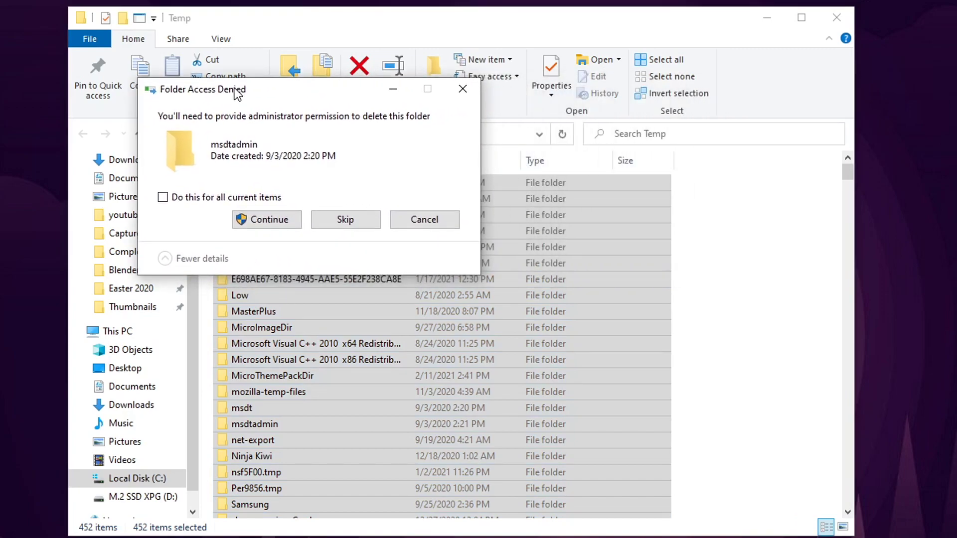
pyautogui.click(255, 220)
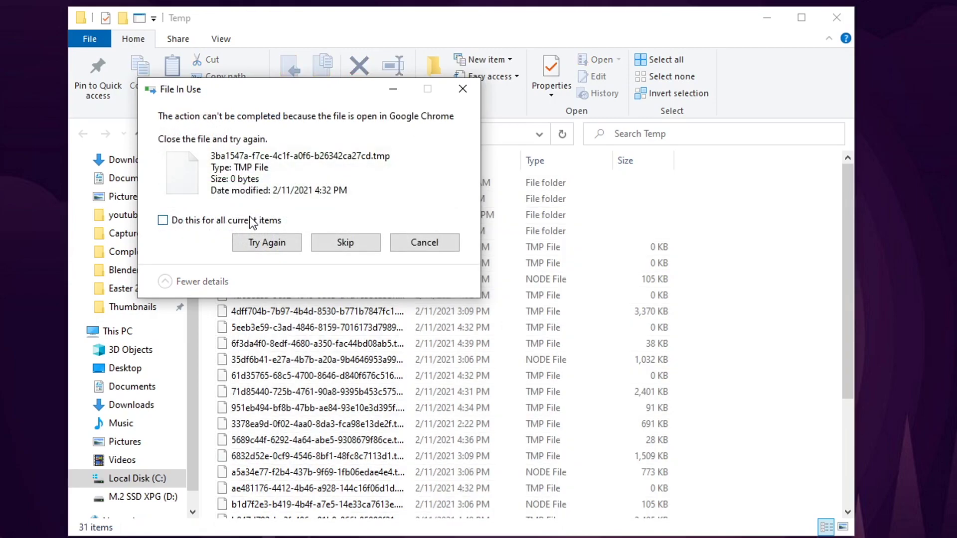
# Skip the in-use and missing items, leaving 32, then close the Temp window.
pyautogui.click(350, 243)
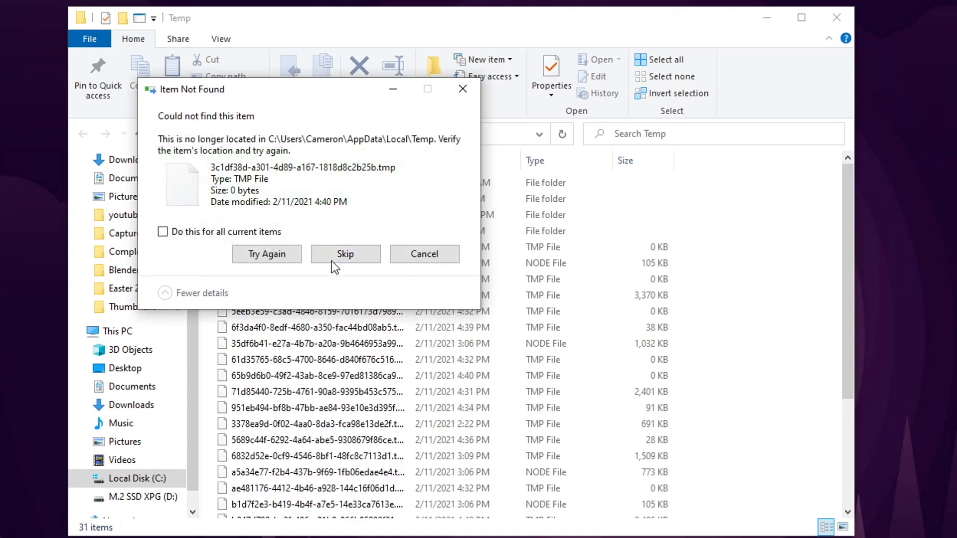
pyautogui.click(333, 260)
pyautogui.click(330, 248)
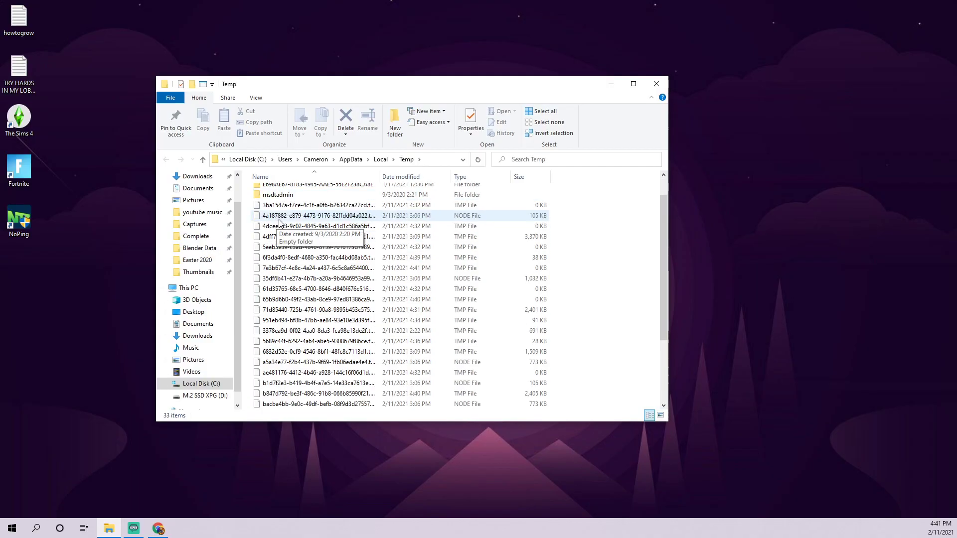
pyautogui.scroll(4, 280, 225)
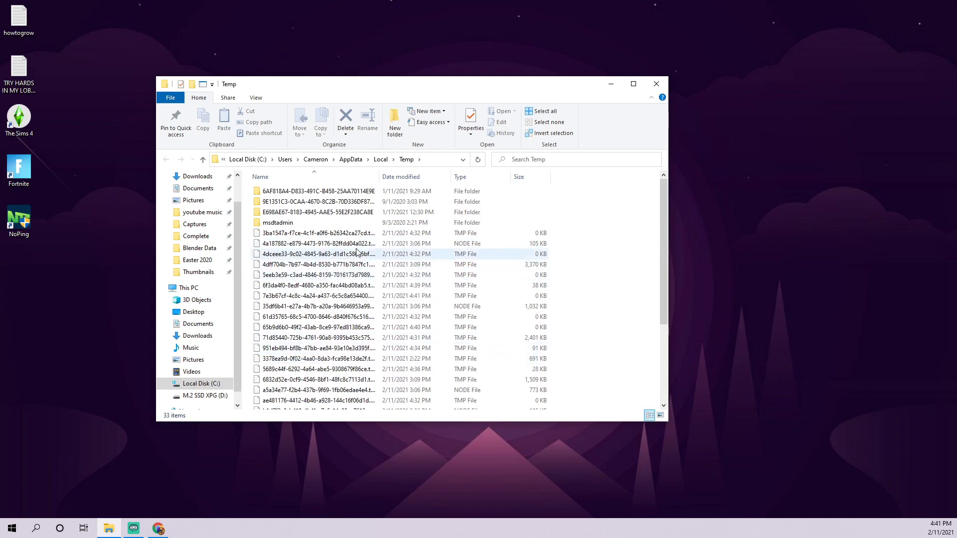
pyautogui.click(663, 84)
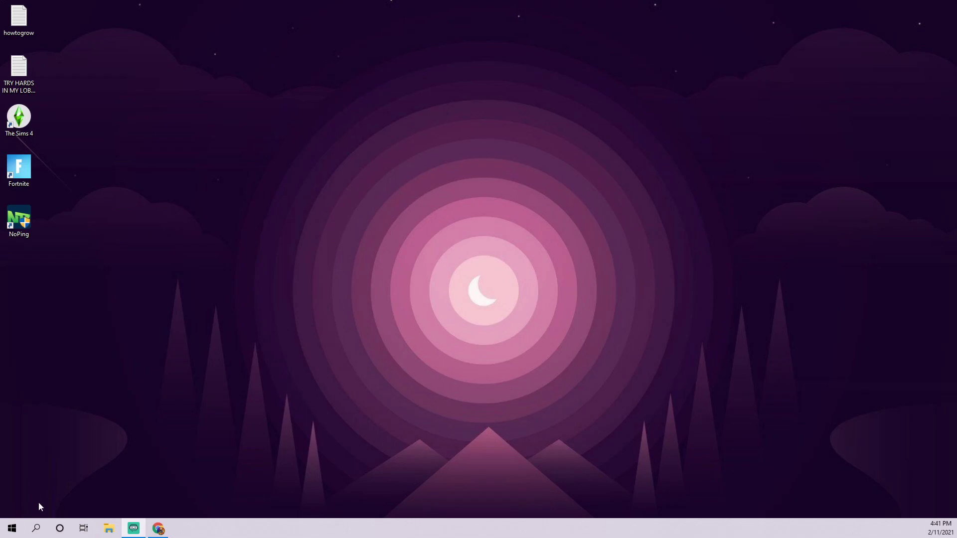
# Open the C:\Windows\Temp folder by running 'temp' from the Run dialog.
pyautogui.click(36, 528)
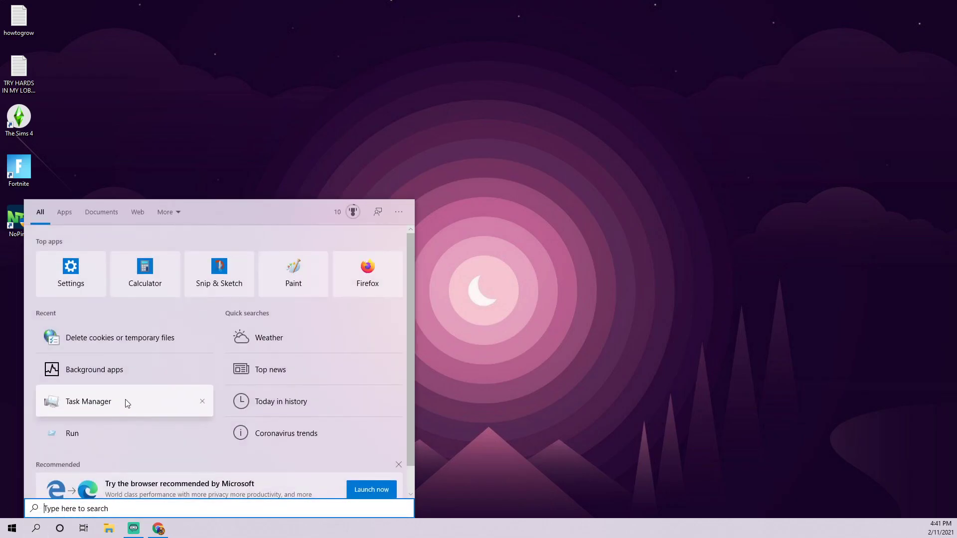
pyautogui.write('run')
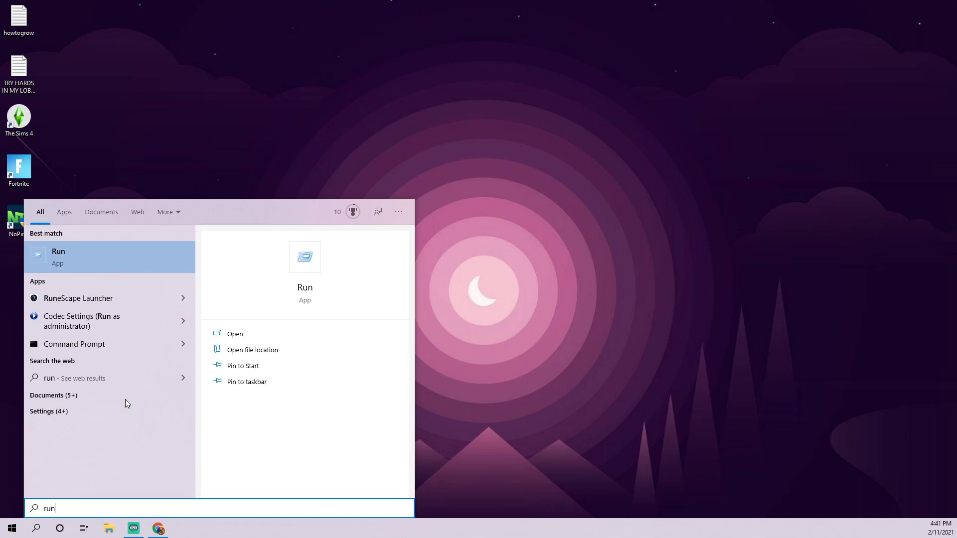
pyautogui.press('Return')
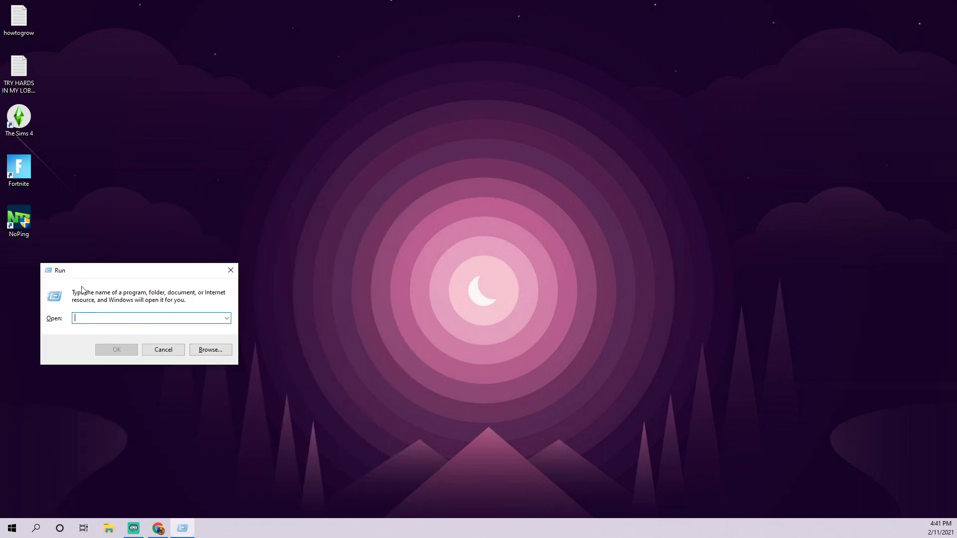
pyautogui.moveTo(78, 274); pyautogui.dragTo(96, 284)
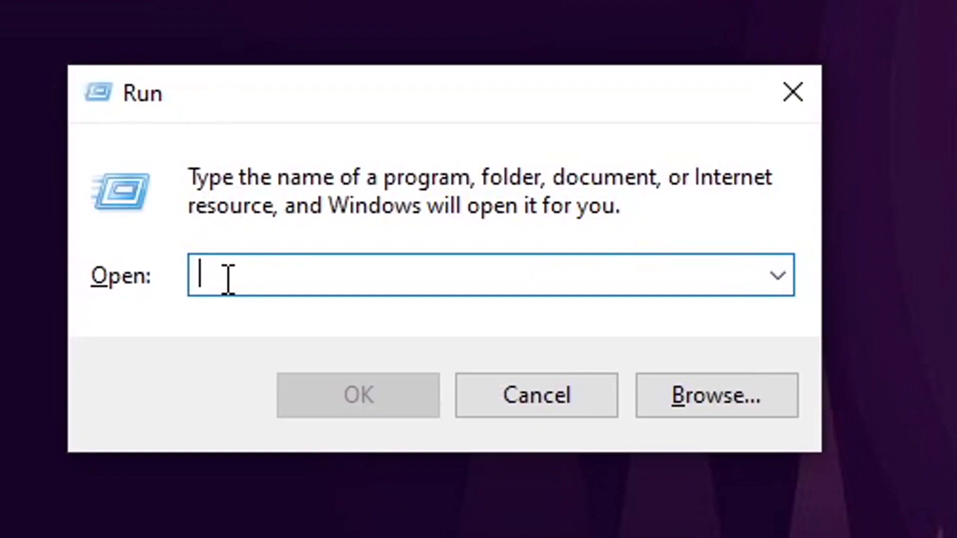
pyautogui.write('temp')
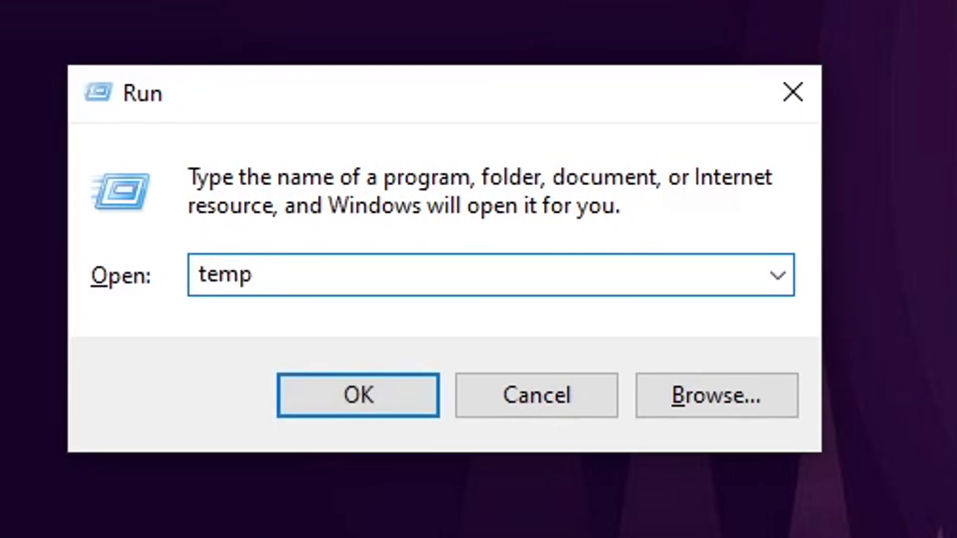
pyautogui.press('Return')
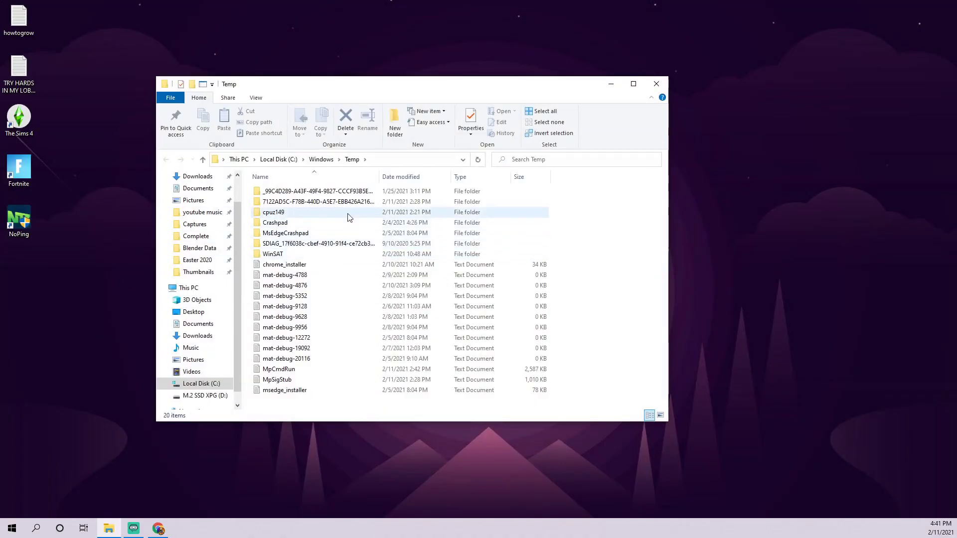
# Delete all 20 Windows Temp items, skipping three in-use folders, then close the window.
pyautogui.click(425, 288)
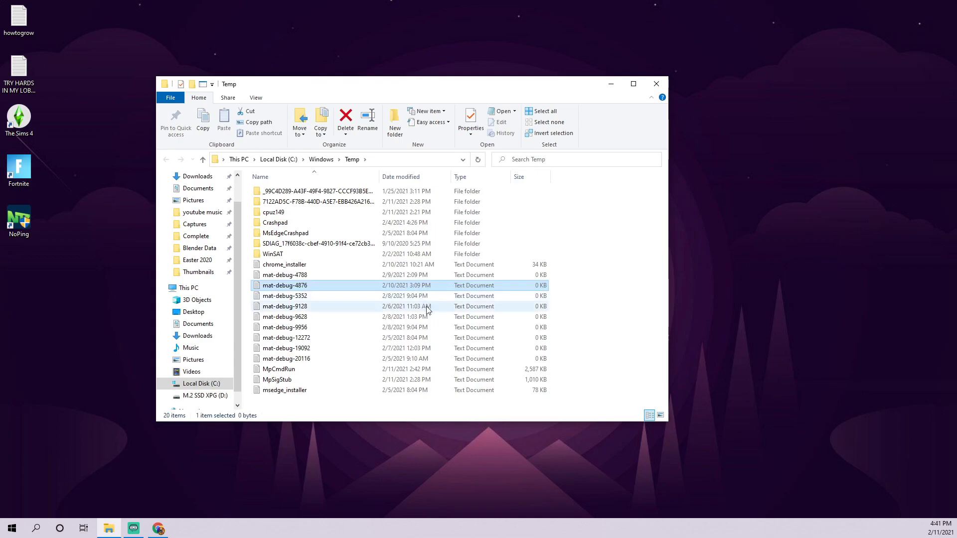
pyautogui.click(627, 390)
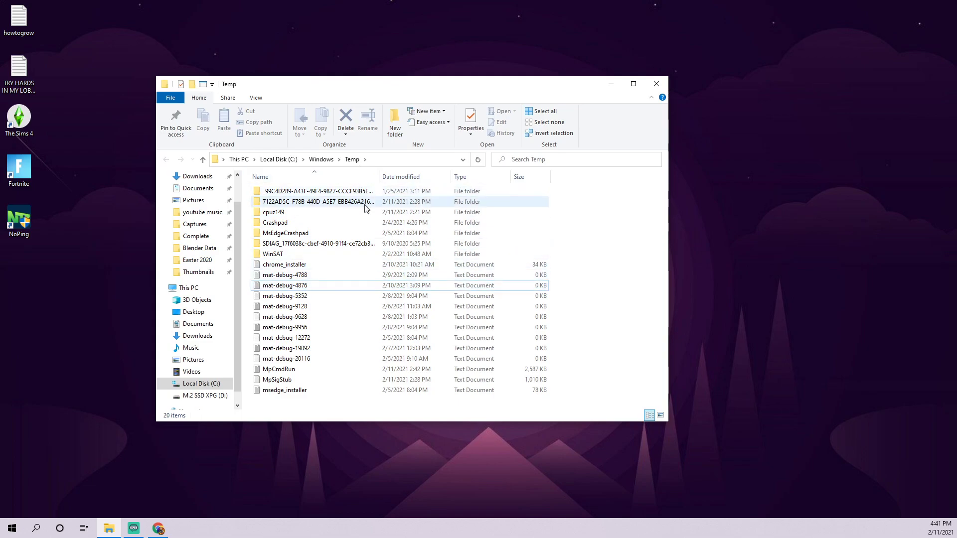
pyautogui.hotkey('ctrl', 'a')
pyautogui.moveTo(368, 205); pyautogui.dragTo(382, 246)
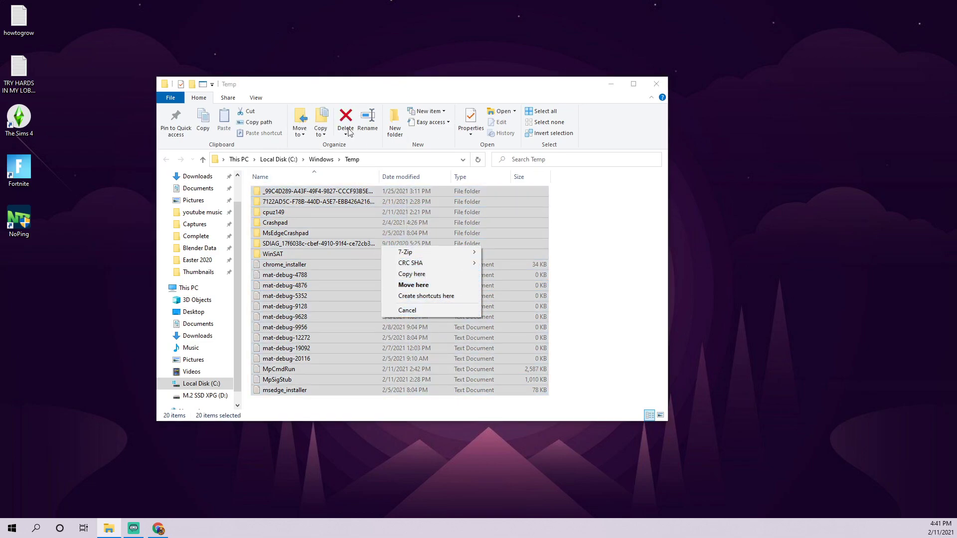
pyautogui.click(368, 120)
pyautogui.click(349, 120)
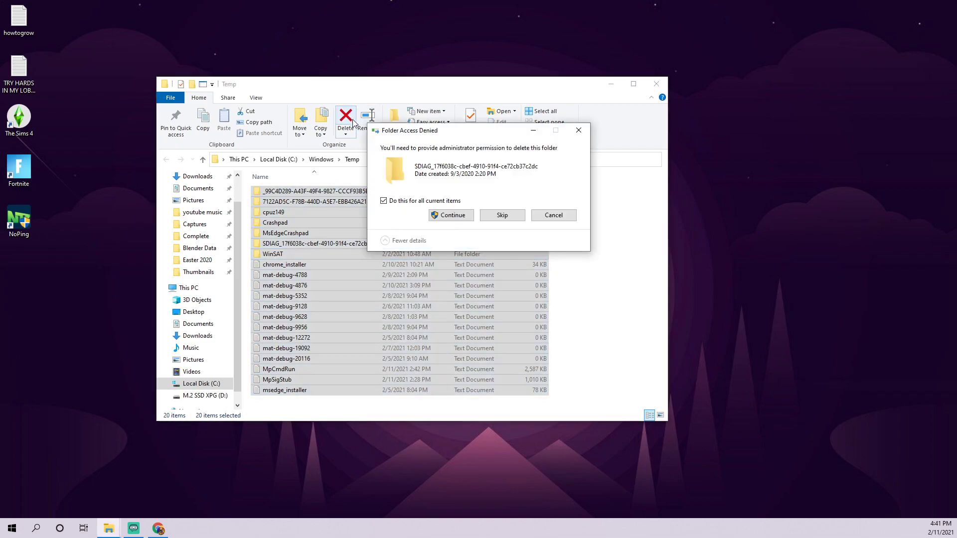
pyautogui.click(455, 215)
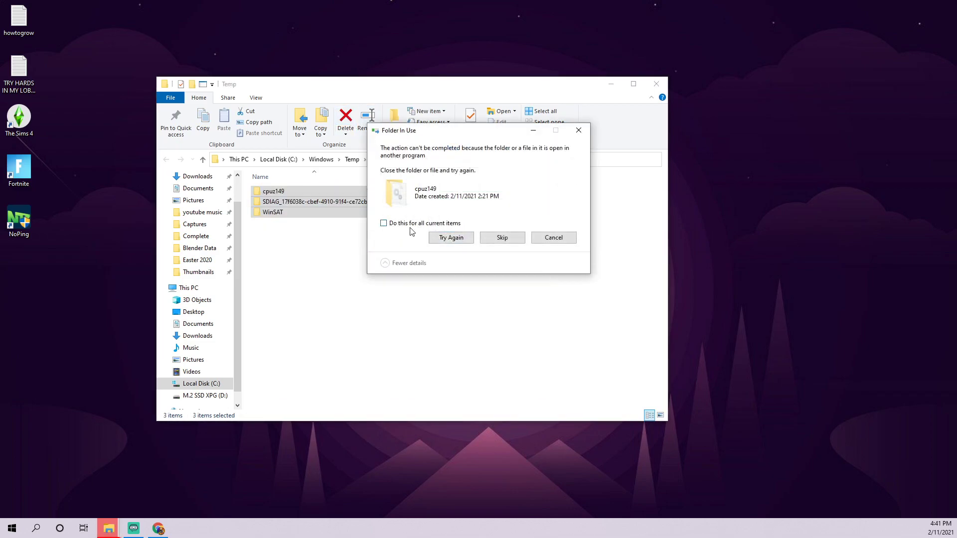
pyautogui.click(493, 239)
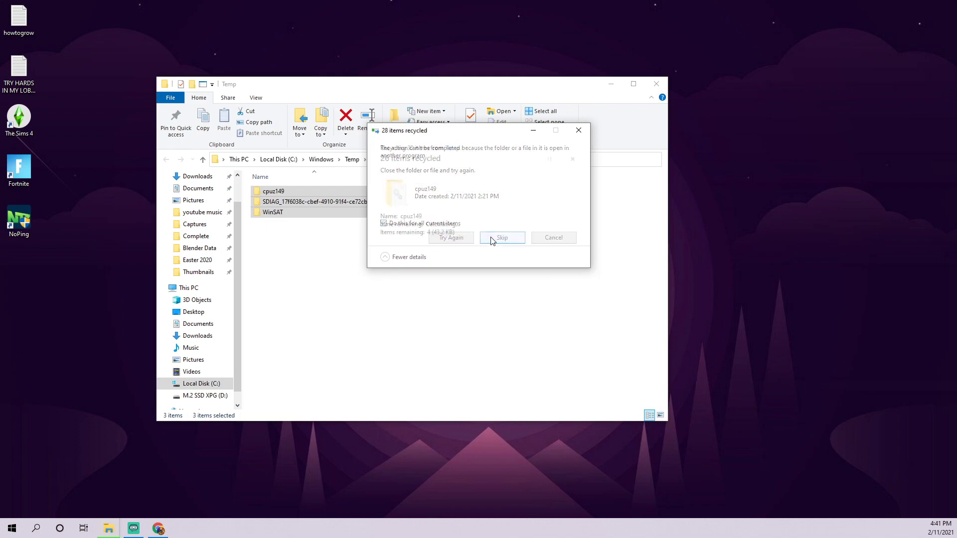
pyautogui.click(657, 84)
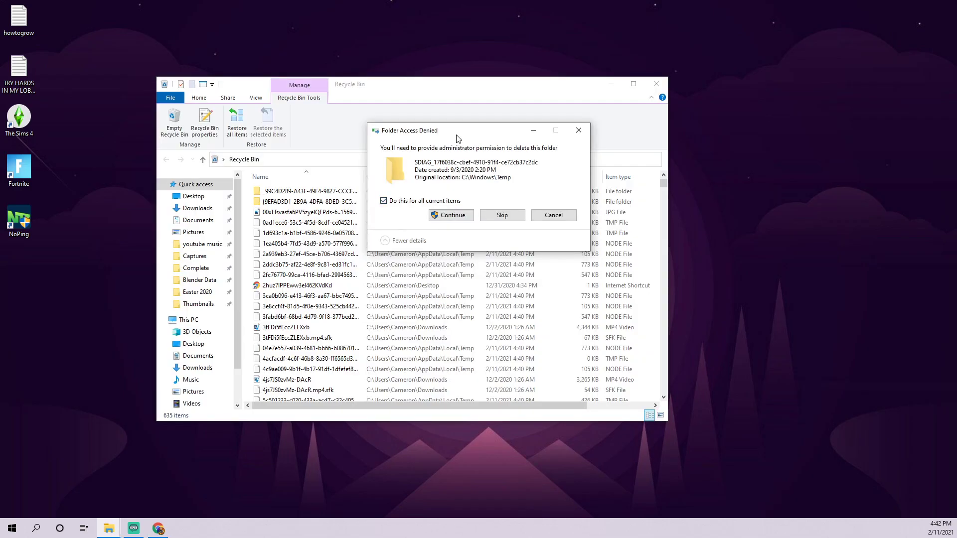
# Confirm permanently deleting the Recycle Bin contents, then close its window.
pyautogui.moveTo(456, 135); pyautogui.dragTo(343, 148)
pyautogui.click(343, 219)
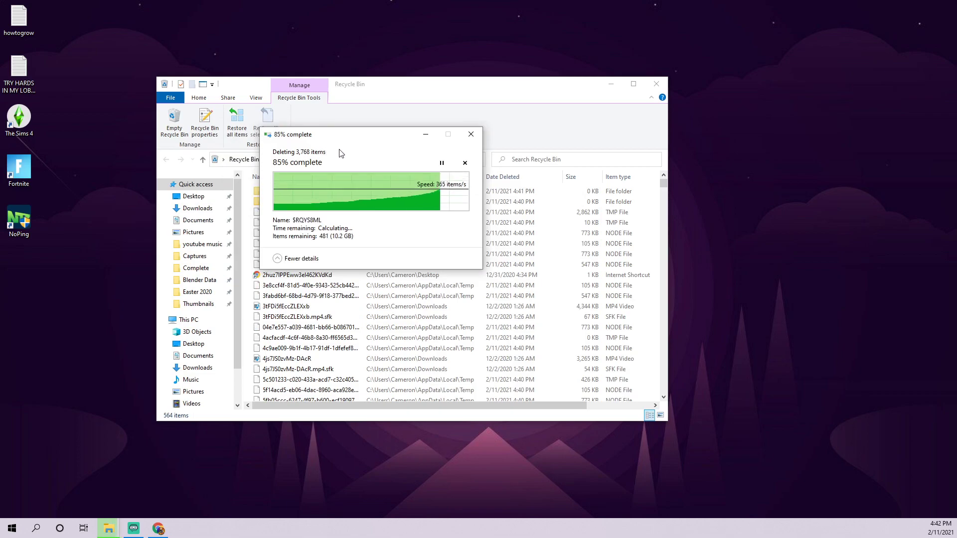
pyautogui.click(663, 85)
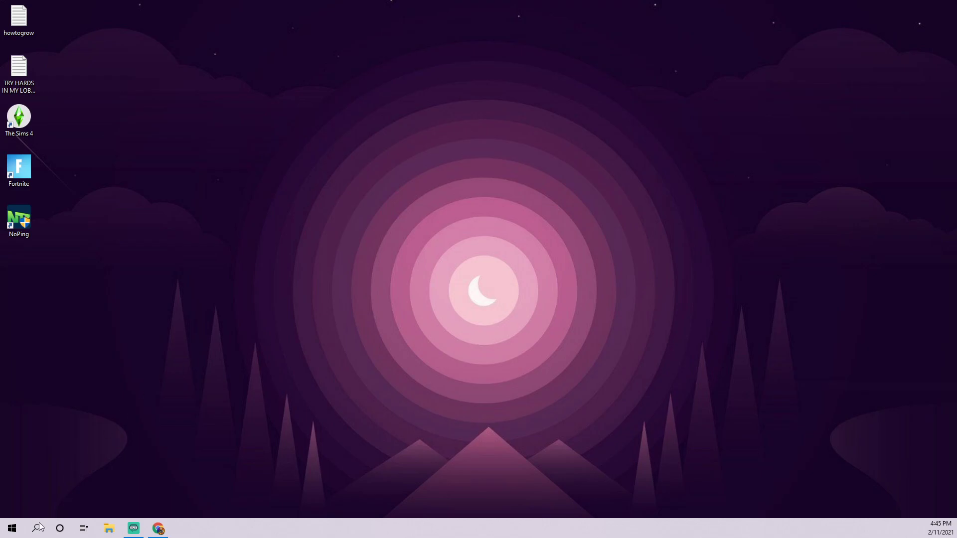
# Open %localappdata% and navigate to FortniteGame > Saved > Logs.
pyautogui.click(38, 528)
pyautogui.write('%')
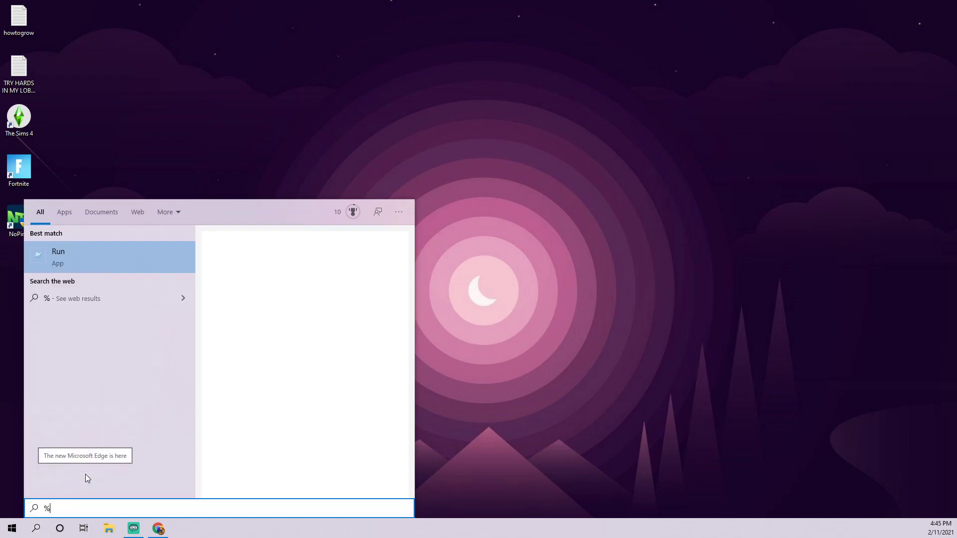
pyautogui.write('locala')
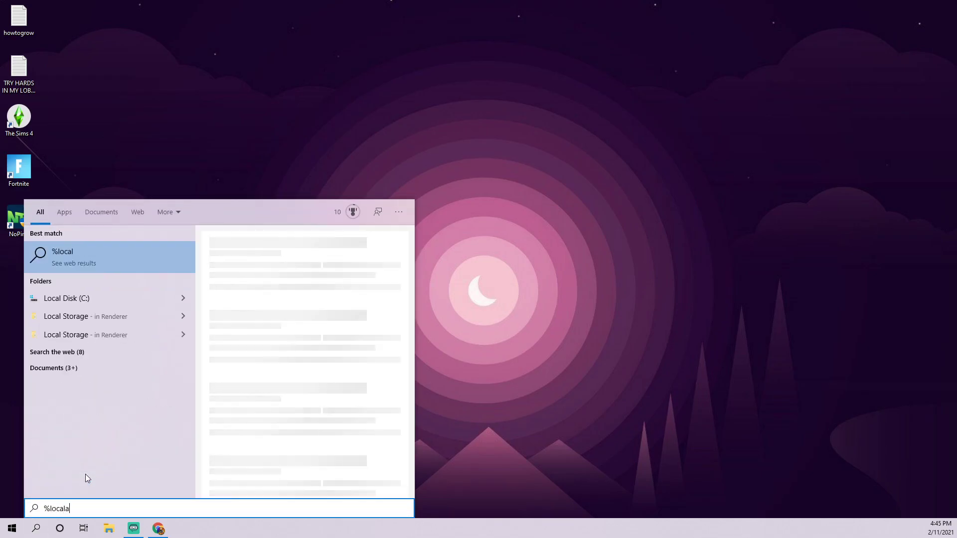
pyautogui.write('ppdata')
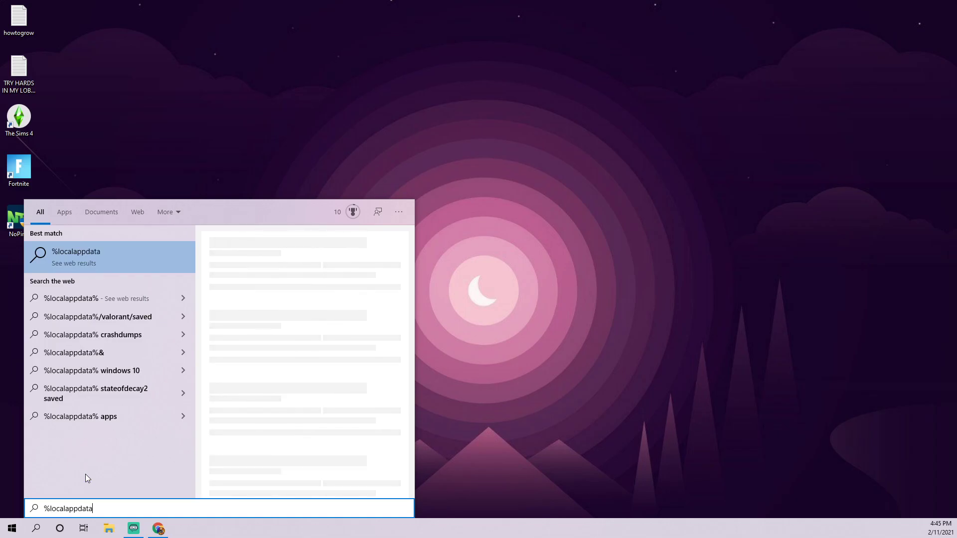
pyautogui.write('%')
pyautogui.press('Return')
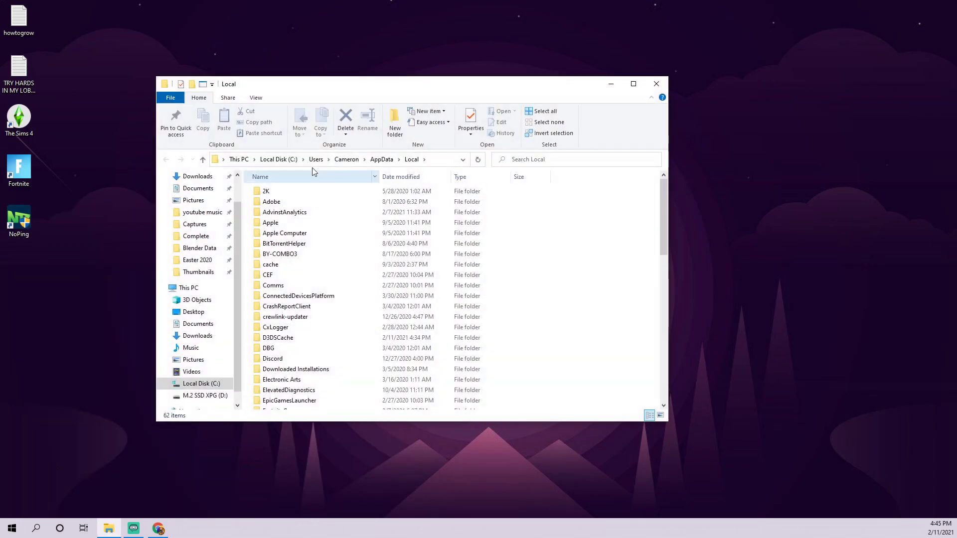
pyautogui.scroll(-1, 293, 282)
pyautogui.scroll(-4, 293, 282)
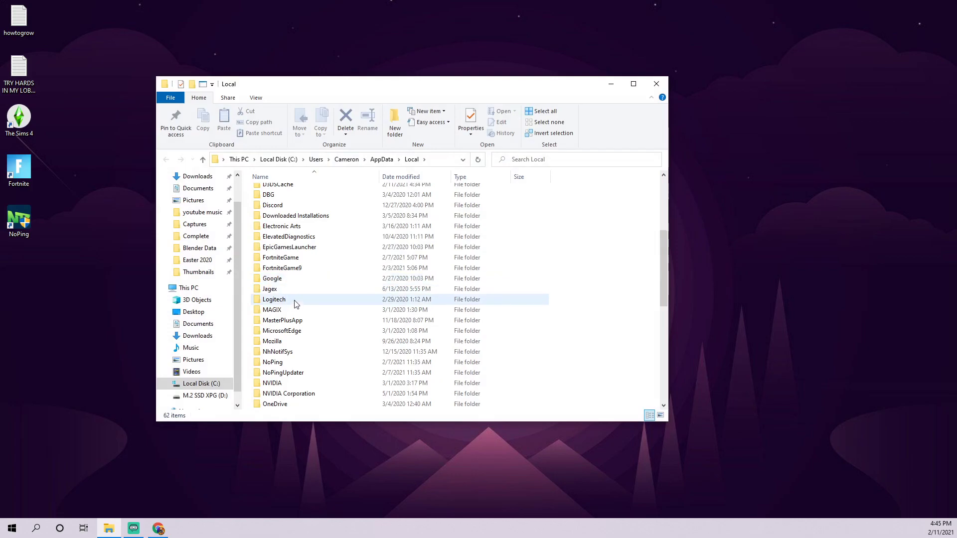
pyautogui.doubleClick(299, 263)
pyautogui.doubleClick(272, 194)
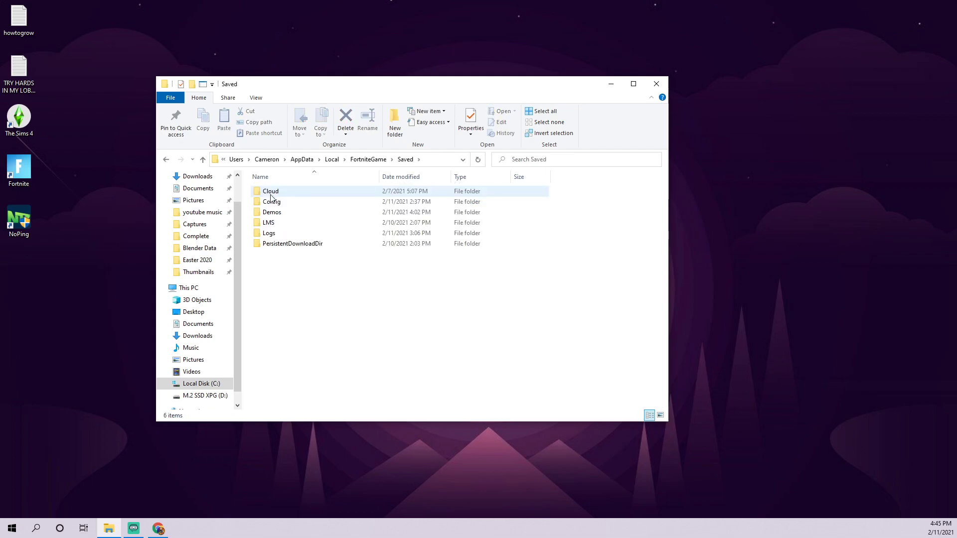
pyautogui.doubleClick(269, 236)
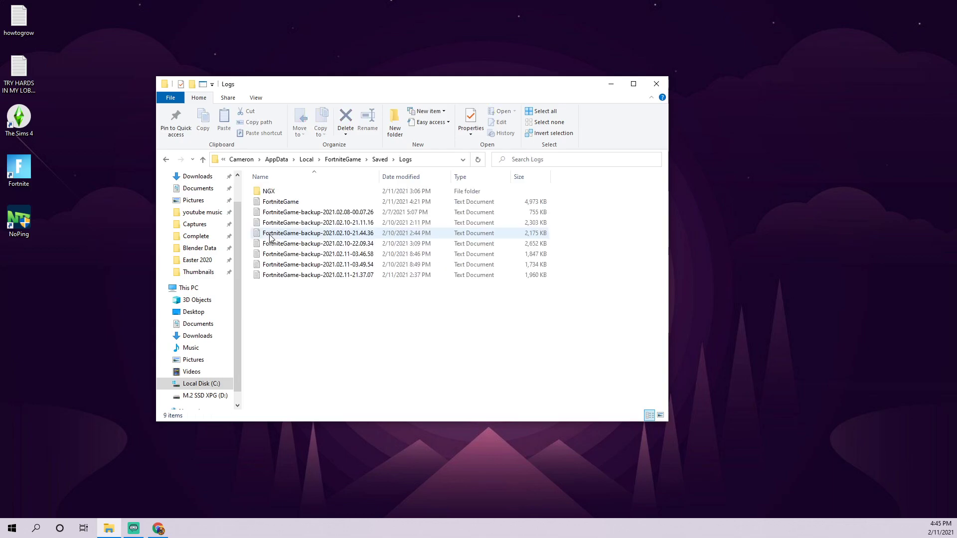
# Delete every log file in the Logs folder and return to Saved.
pyautogui.click(305, 278)
pyautogui.hotkey('ctrl', 'a')
pyautogui.rightClick(293, 227)
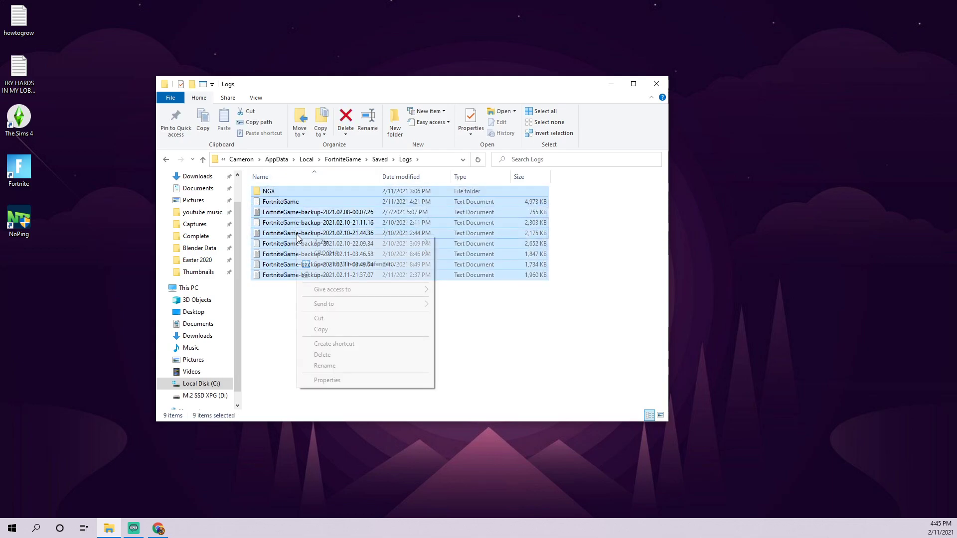
pyautogui.click(325, 355)
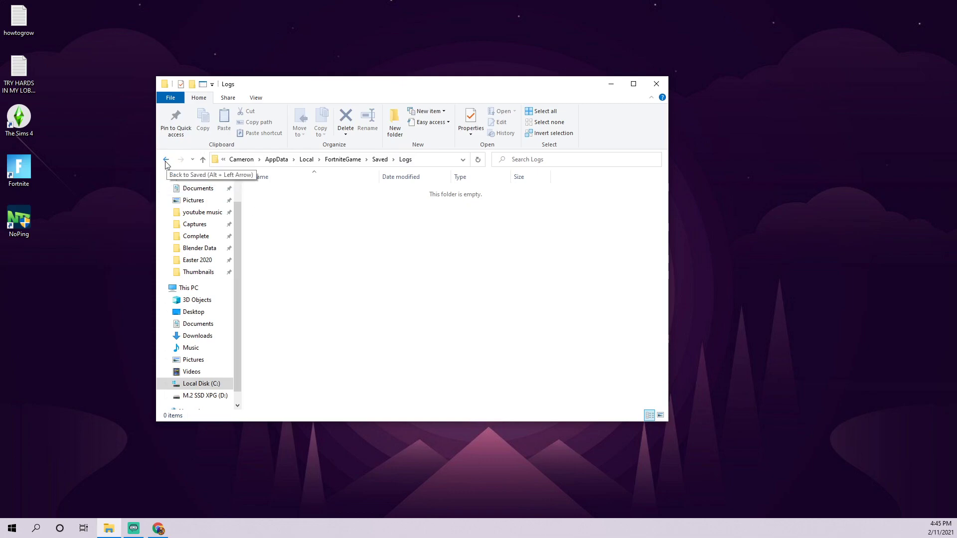
pyautogui.click(165, 160)
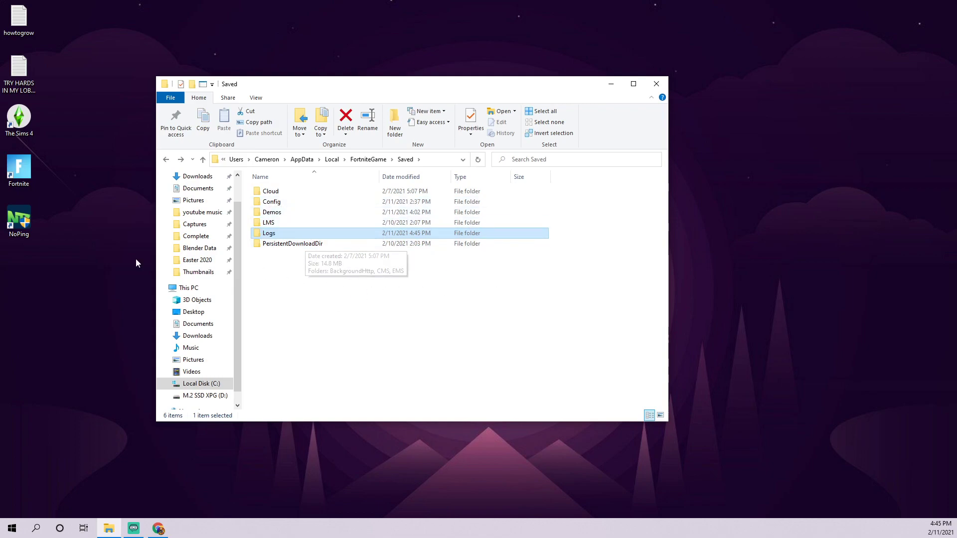
# Close the File Explorer window showing Fortnite's Saved folder.
pyautogui.click(656, 84)
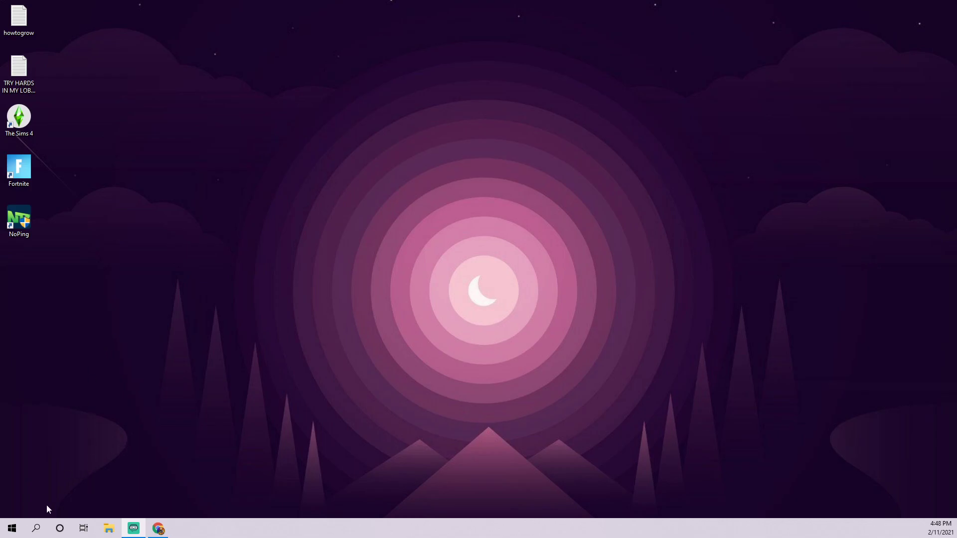
# Switch Game Mode to On via a 'game mode' search, then close Settings.
pyautogui.click(36, 529)
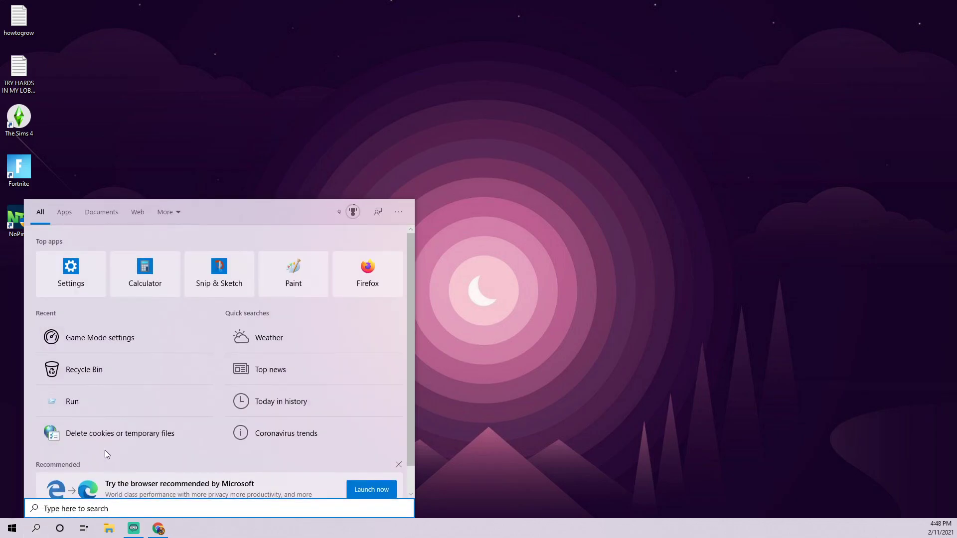
pyautogui.write('game mode')
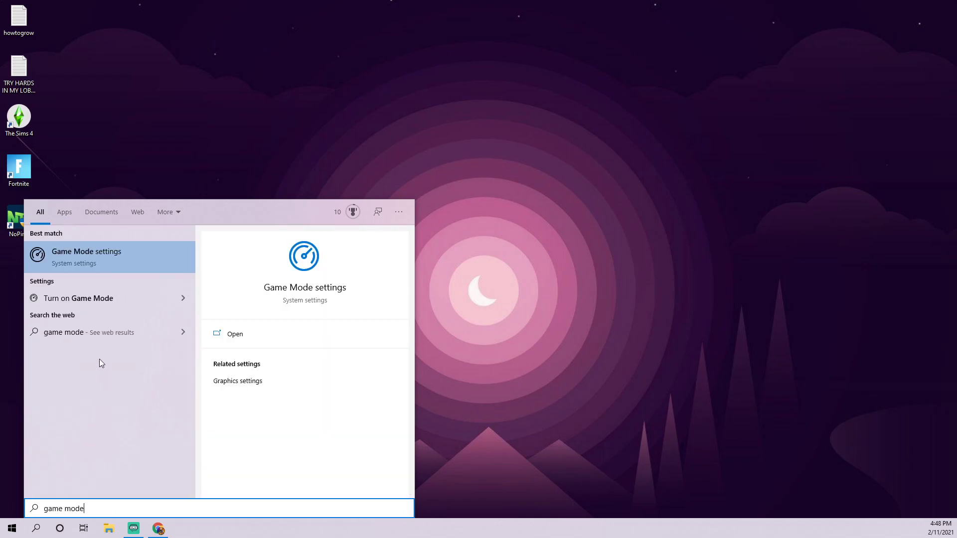
pyautogui.click(108, 257)
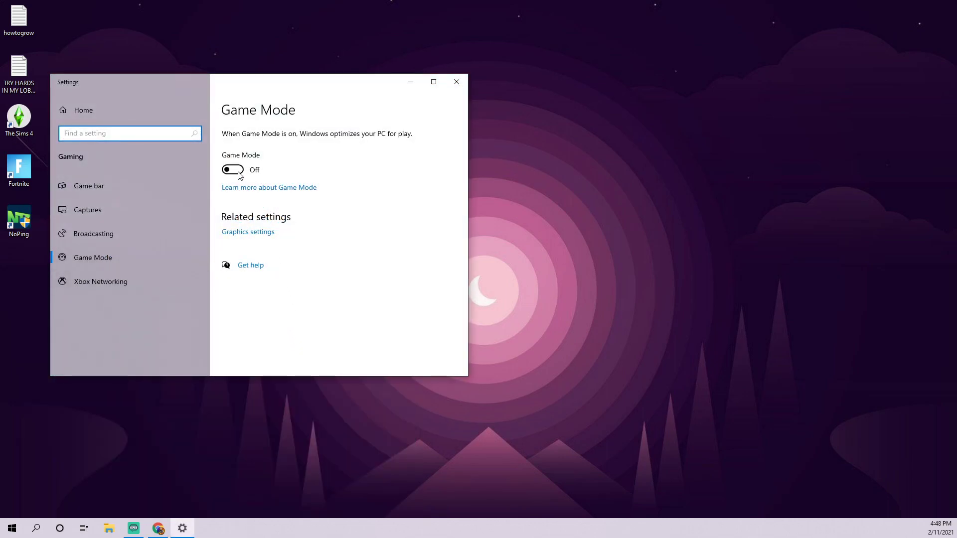
pyautogui.click(234, 170)
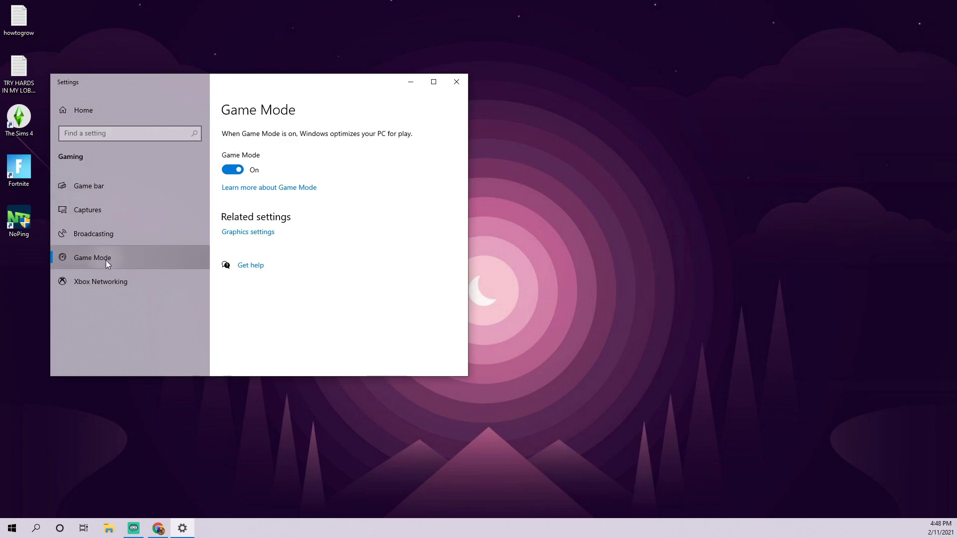
pyautogui.click(458, 83)
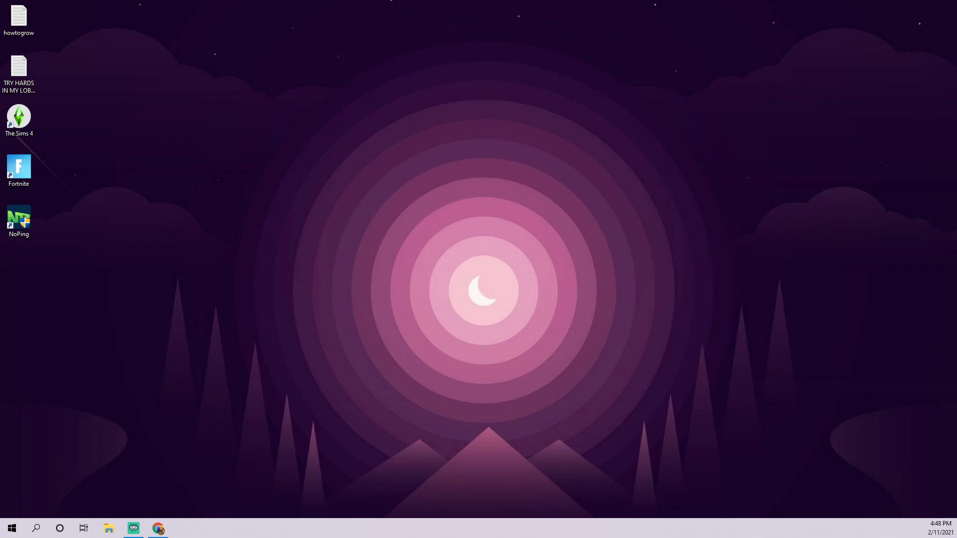
# Launch the Epic Games Launcher from Windows search and go to the Library.
pyautogui.click(36, 529)
pyautogui.write('epi')
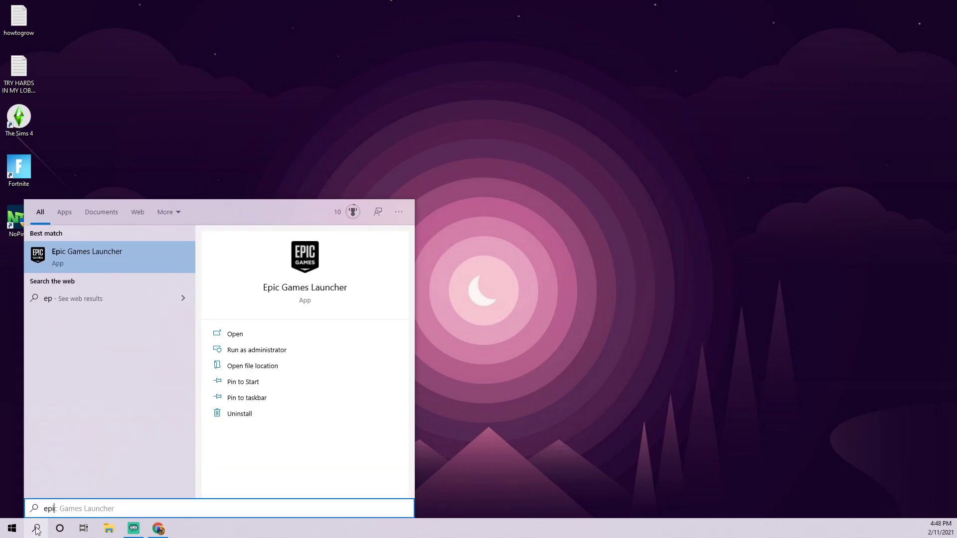
pyautogui.write('cg')
pyautogui.press('Return')
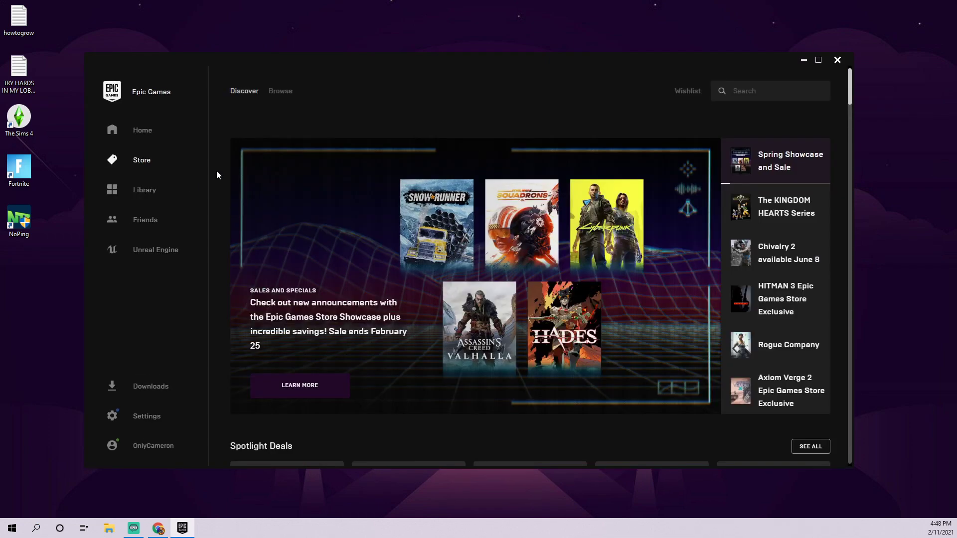
pyautogui.click(145, 190)
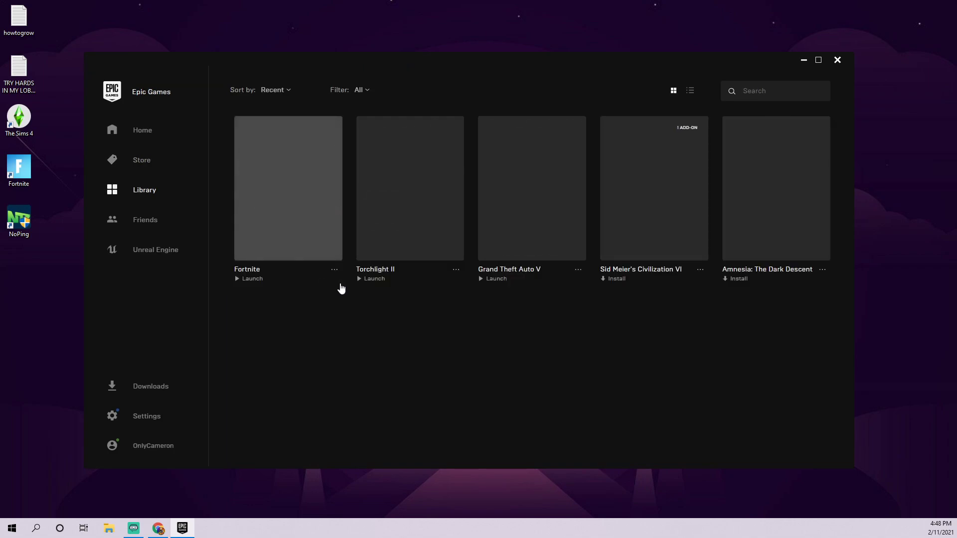
# Start verifying Fortnite's game files from its '...' menu, then close the Epic Games Launcher.
pyautogui.click(335, 270)
pyautogui.click(350, 284)
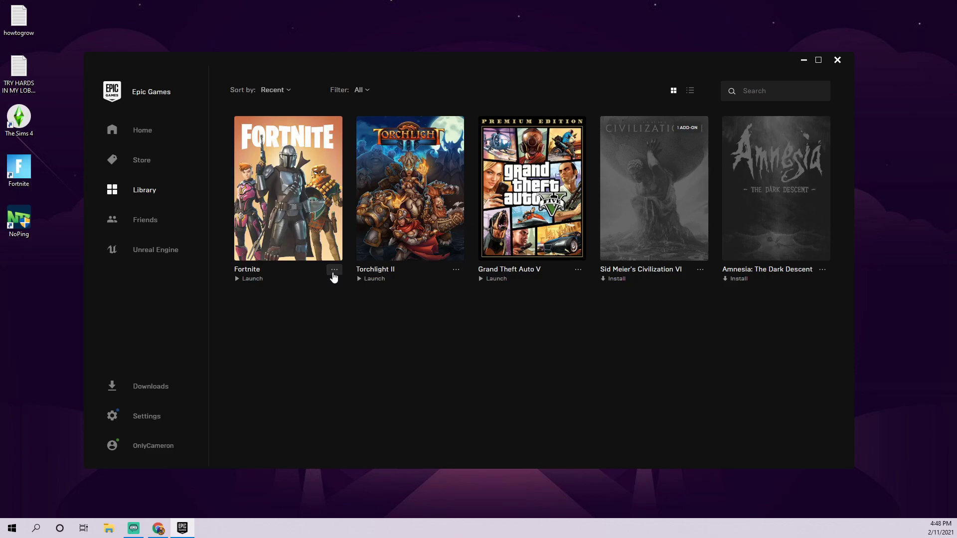
pyautogui.click(334, 271)
pyautogui.click(227, 334)
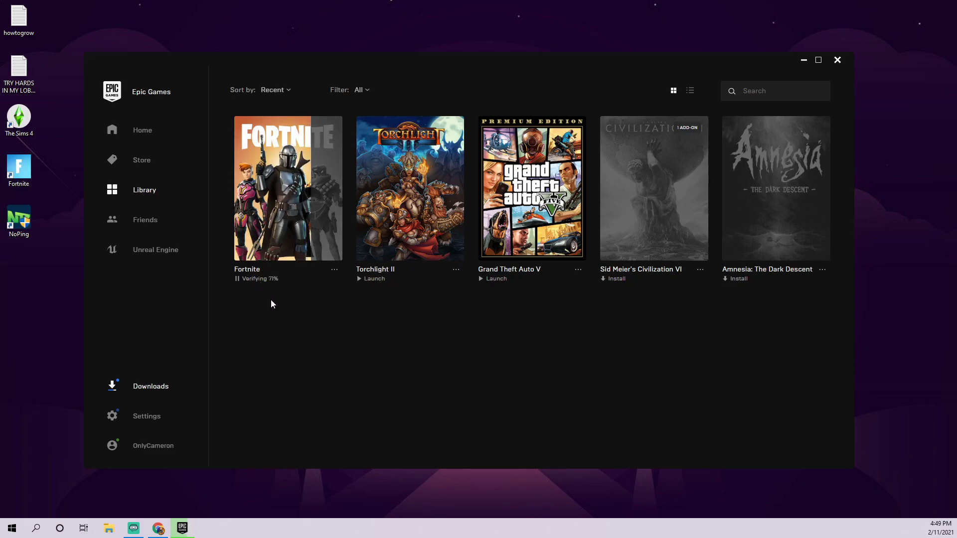
pyautogui.click(838, 60)
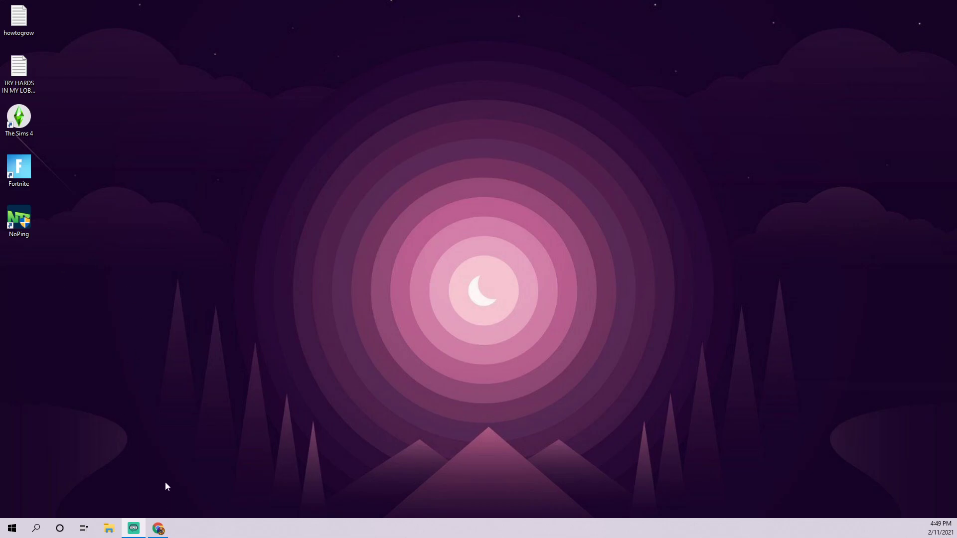
pyautogui.rightClick(158, 528)
# In a new Chrome window, search Google for 'nvidia grapics driver'.
pyautogui.click(95, 302)
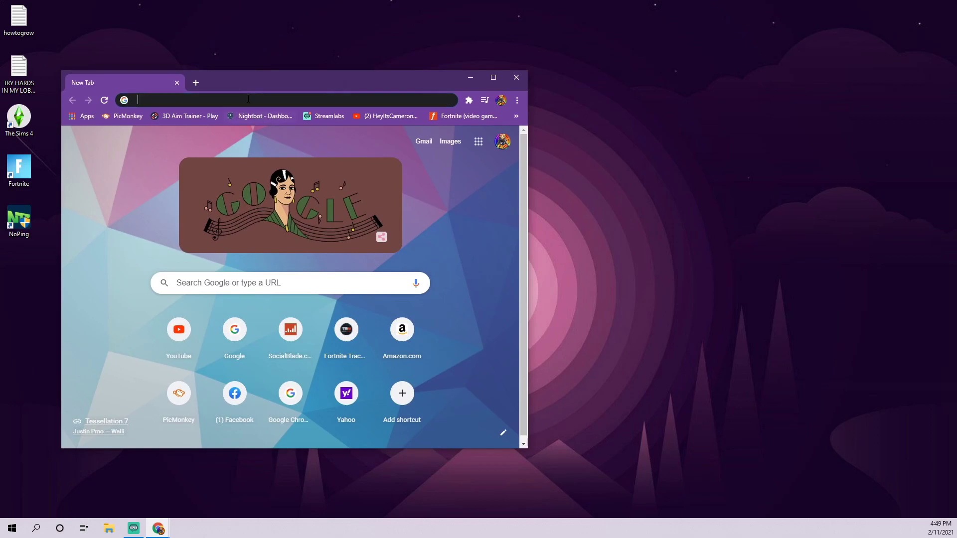
pyautogui.click(248, 100)
pyautogui.write('nvidia c')
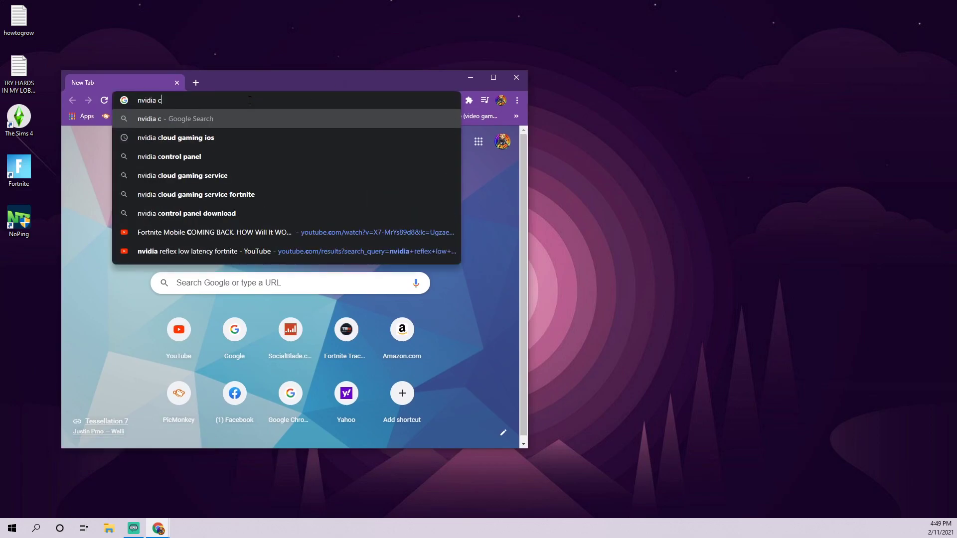
pyautogui.press('BackSpace')
pyautogui.write('grapi')
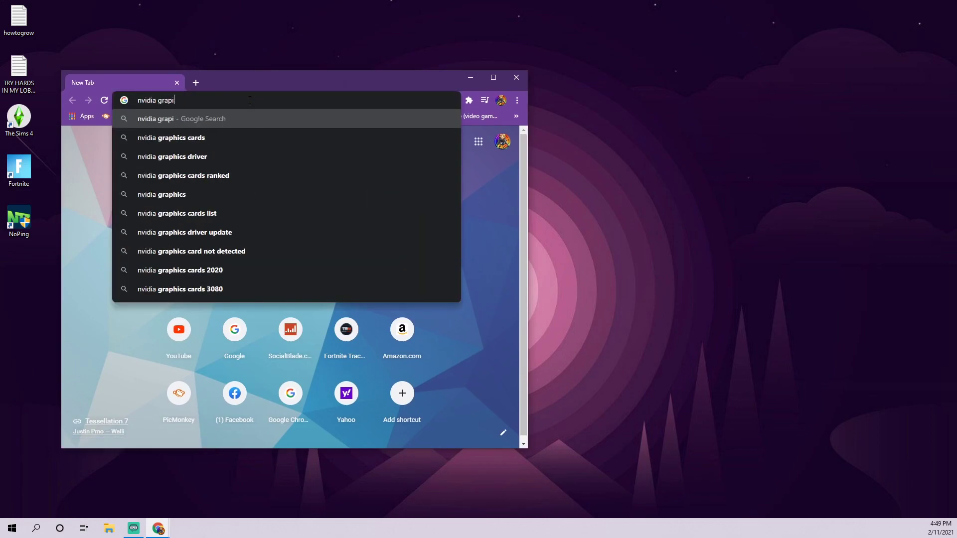
pyautogui.write('cs driver')
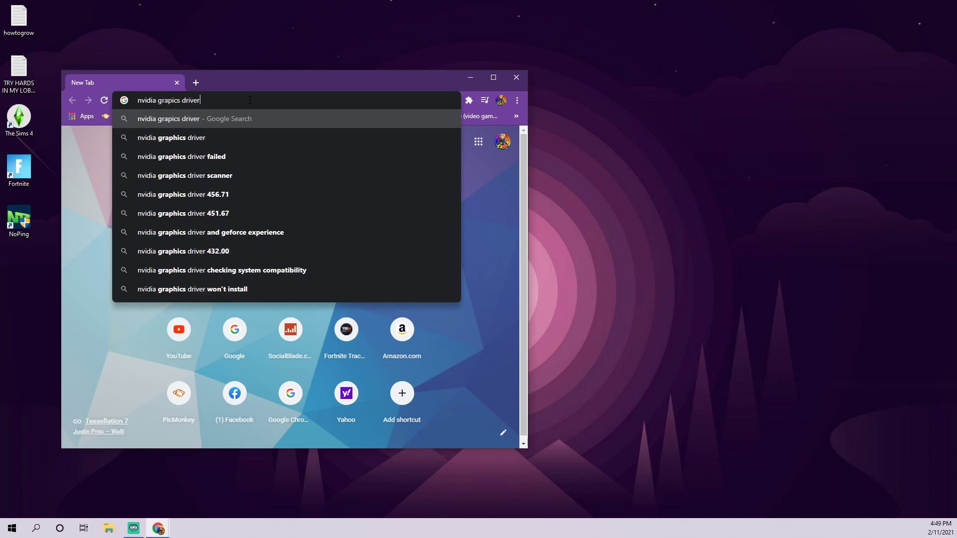
pyautogui.press('Return')
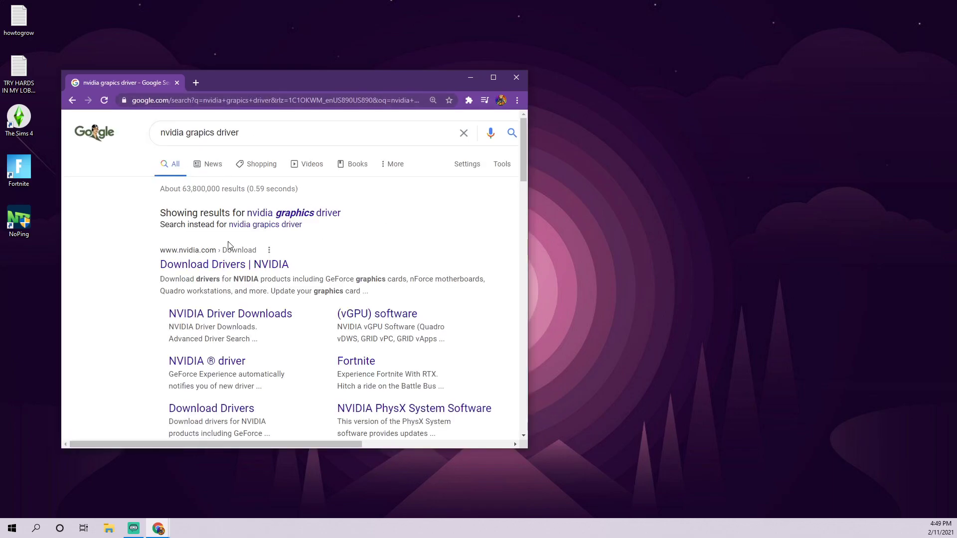
# Replace the search with 'amd drivers graphics' and review the results.
pyautogui.click(255, 135)
pyautogui.hotkey('ctrl', 'a')
pyautogui.write('amd ')
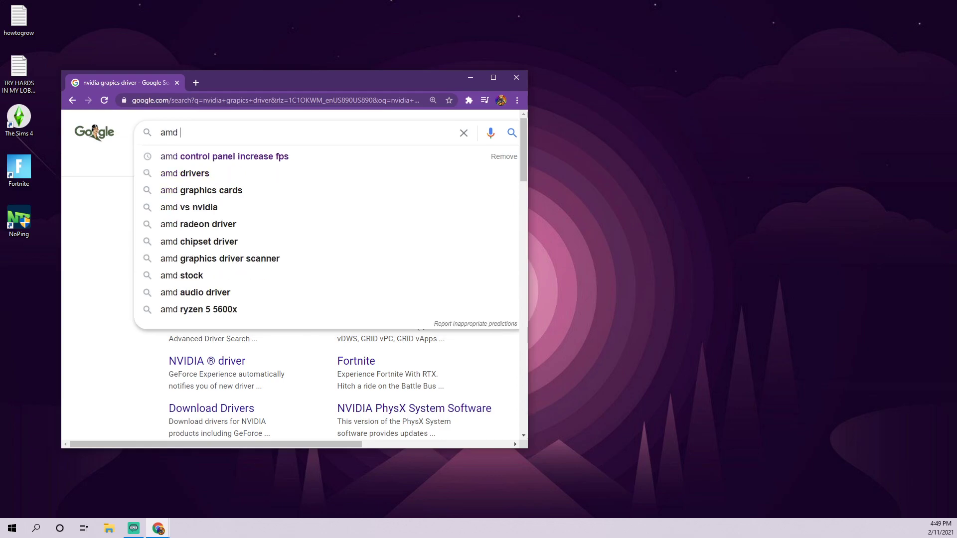
pyautogui.write('drivers g')
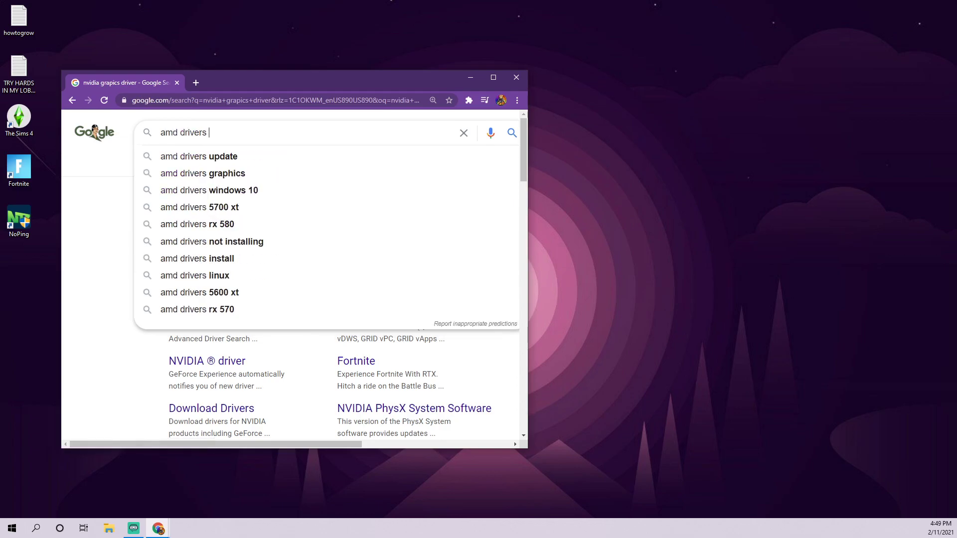
pyautogui.write('raphics')
pyautogui.press('Return')
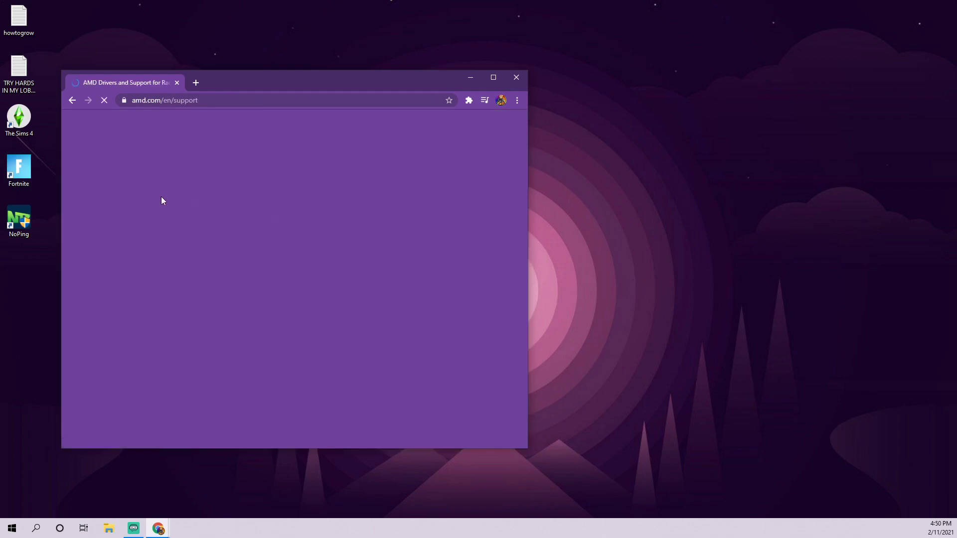
pyautogui.scroll(-3, 241, 203)
pyautogui.scroll(5, 324, 199)
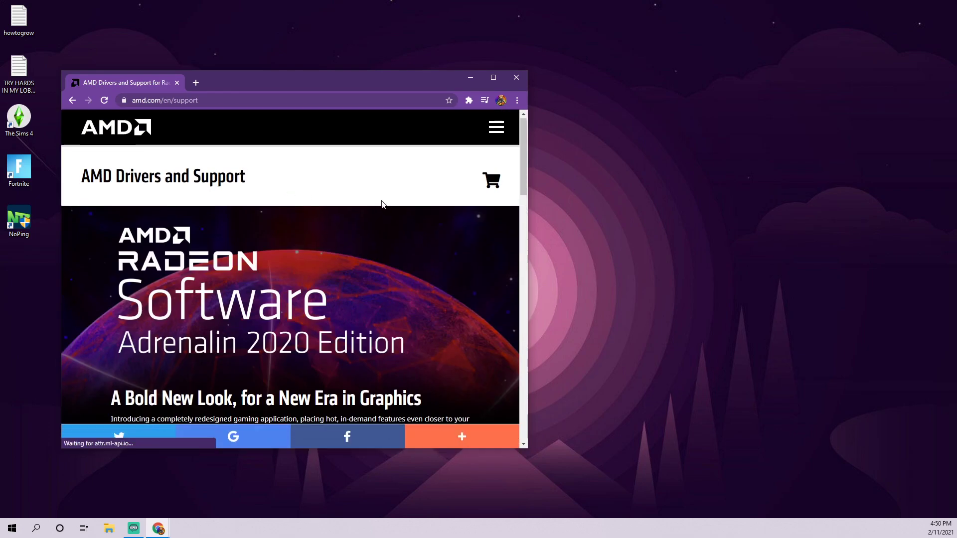
# Expand the Graphics section of the AMD site menu, then return to the Google results.
pyautogui.click(502, 128)
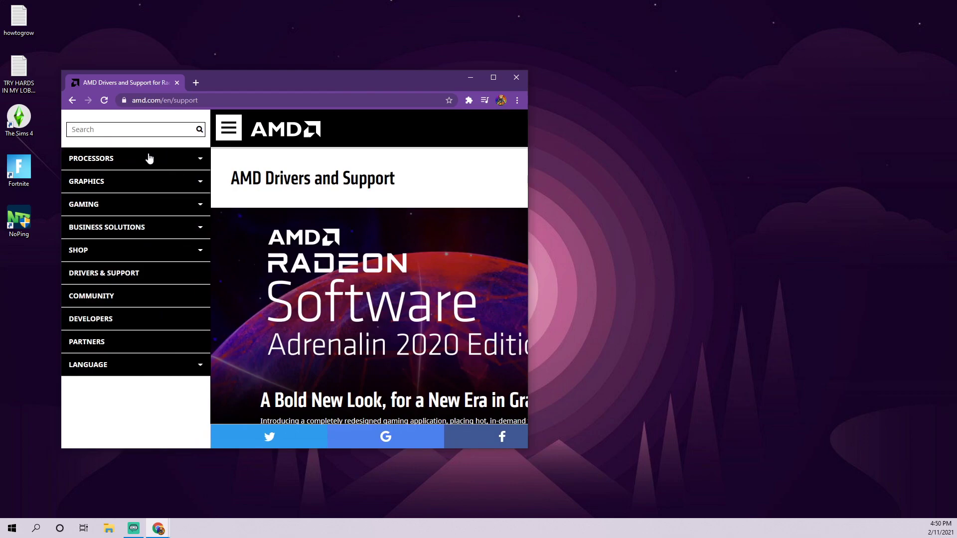
pyautogui.click(99, 181)
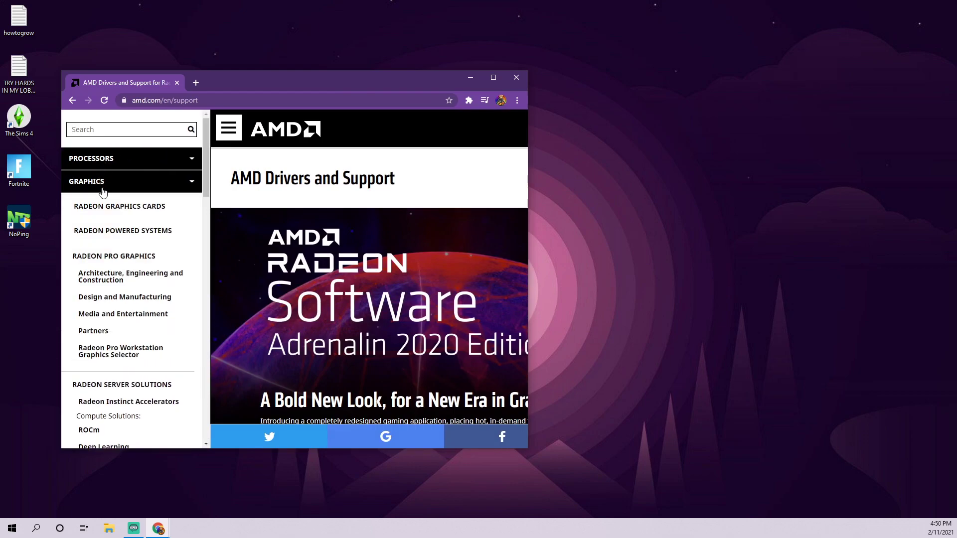
pyautogui.scroll(-4, 133, 272)
pyautogui.scroll(-3, 130, 269)
pyautogui.scroll(7, 128, 268)
pyautogui.click(72, 101)
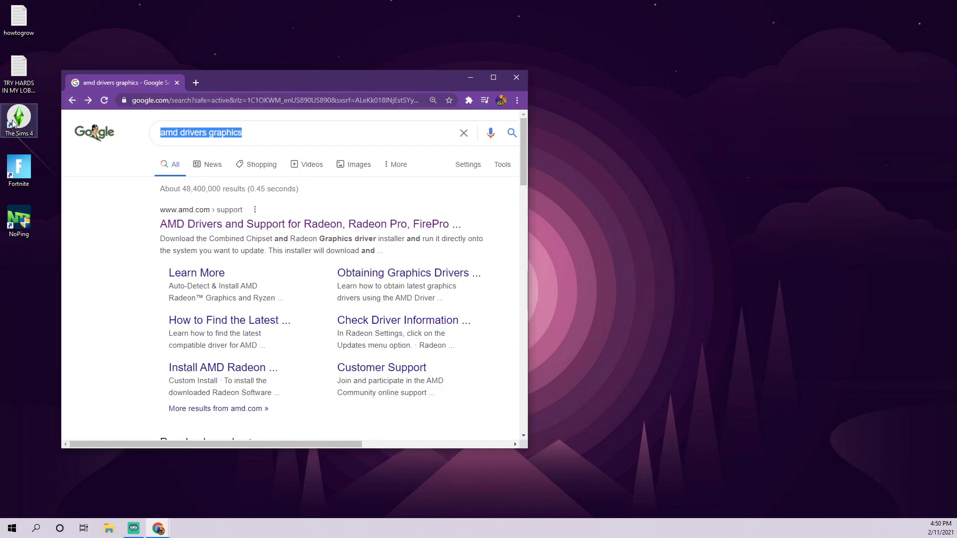
# Search Google for 'nvidia drivers' and look up GeForce drivers on NVIDIA's download page.
pyautogui.write('nvidia ')
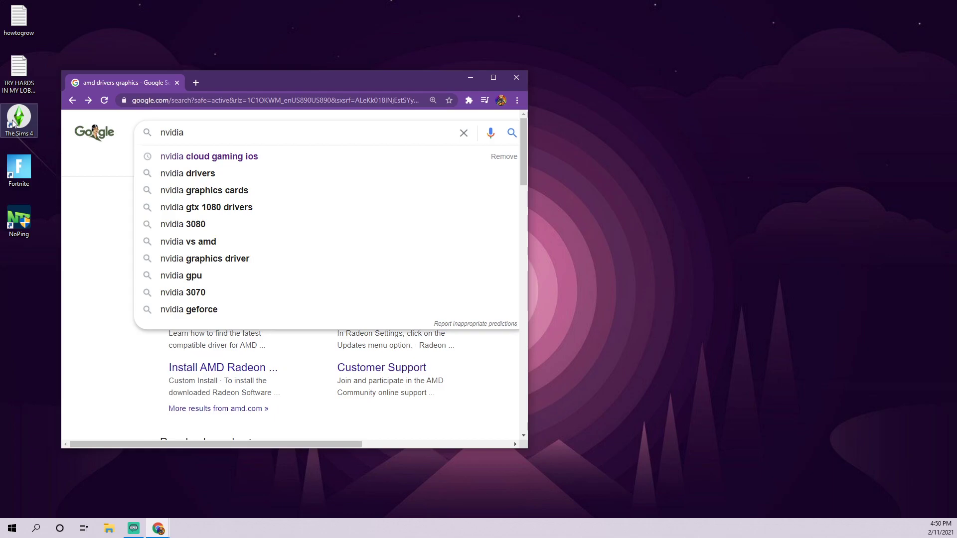
pyautogui.write('drivers')
pyautogui.press('Return')
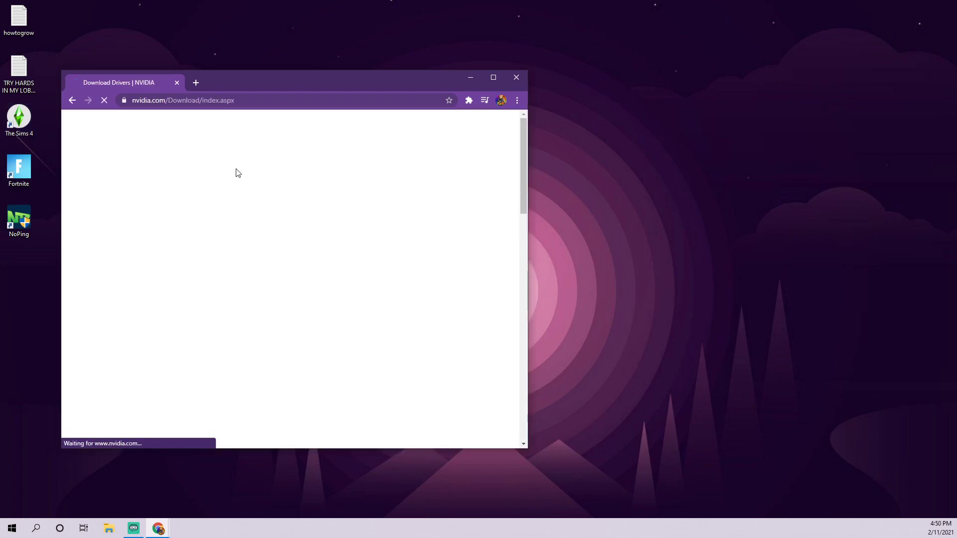
pyautogui.click(330, 241)
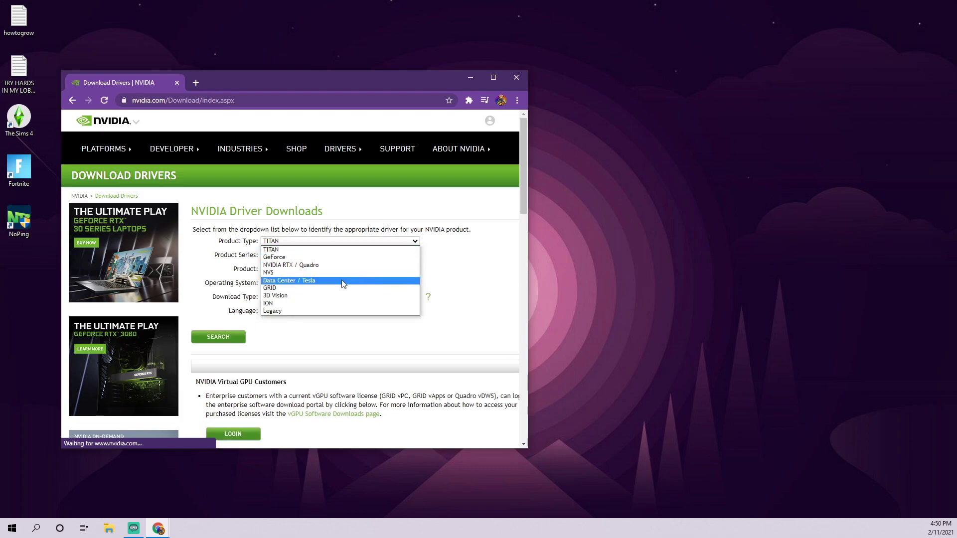
pyautogui.click(275, 256)
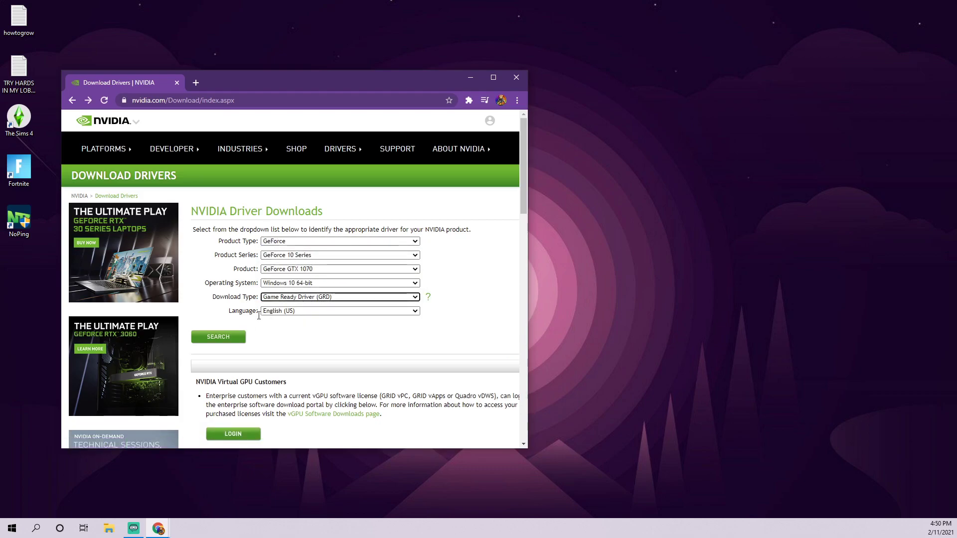
pyautogui.click(226, 337)
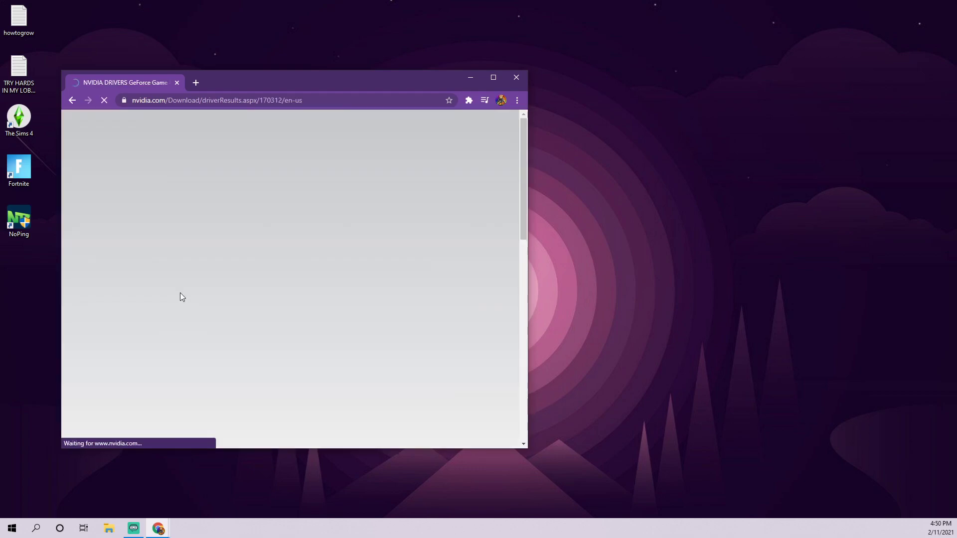
# Download Game Ready Driver 461.40, allow it, keep the default extraction folder, and install with Express.
pyautogui.click(215, 287)
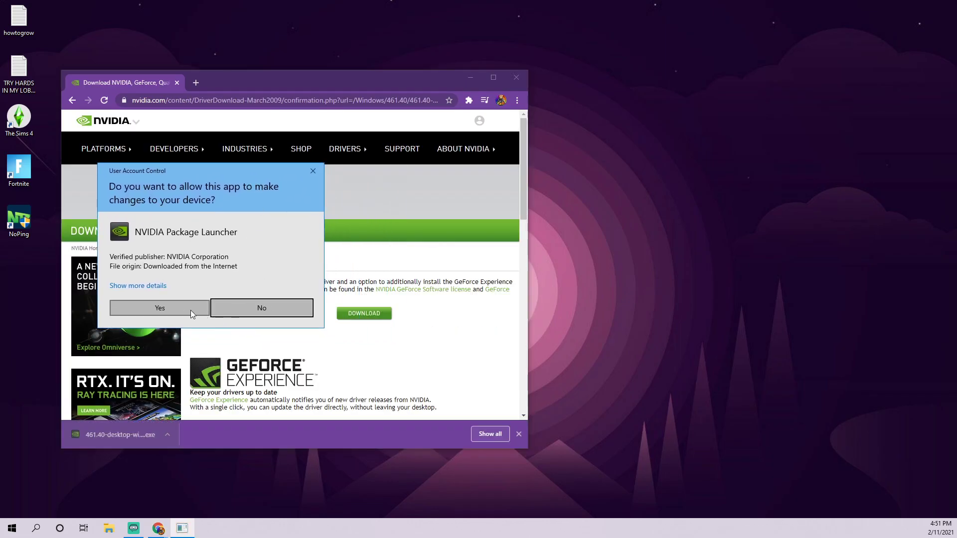
pyautogui.click(196, 309)
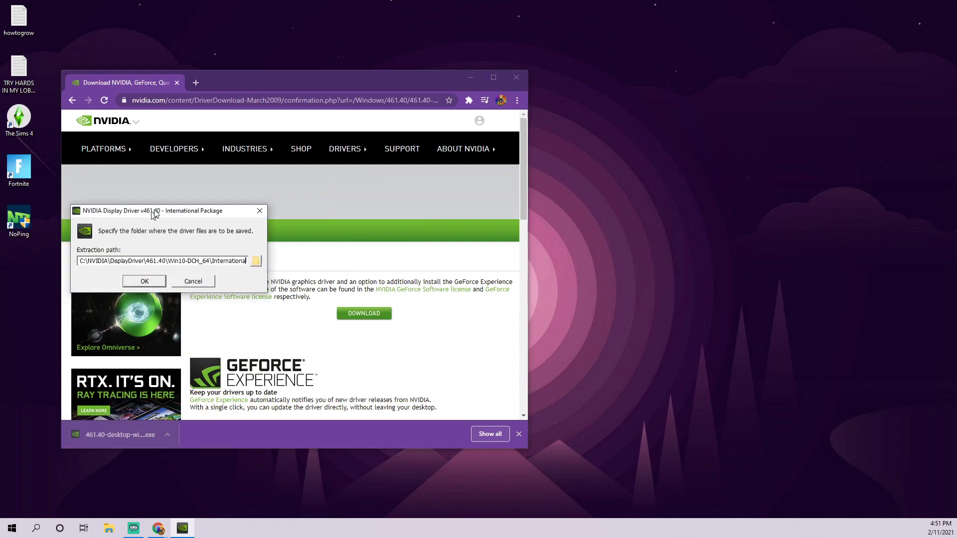
pyautogui.click(199, 257)
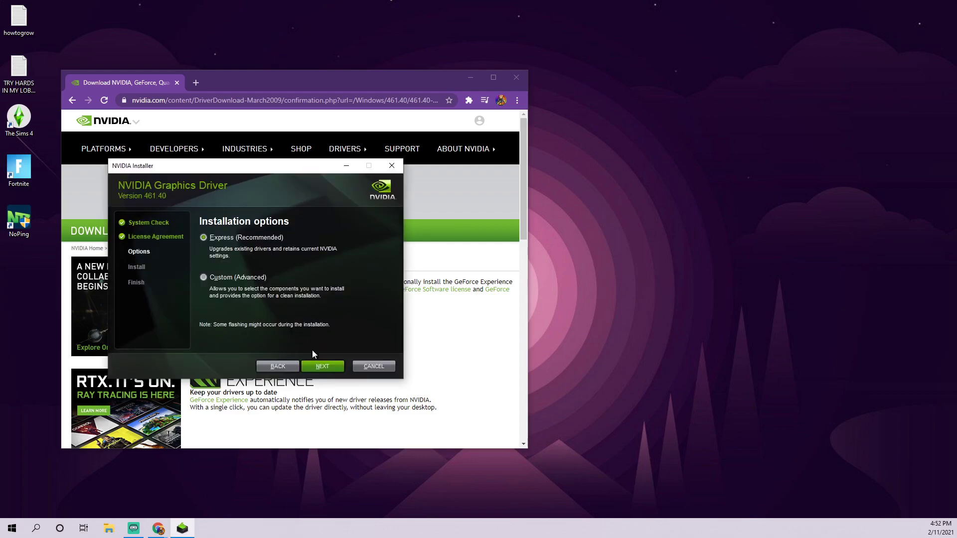
pyautogui.click(322, 365)
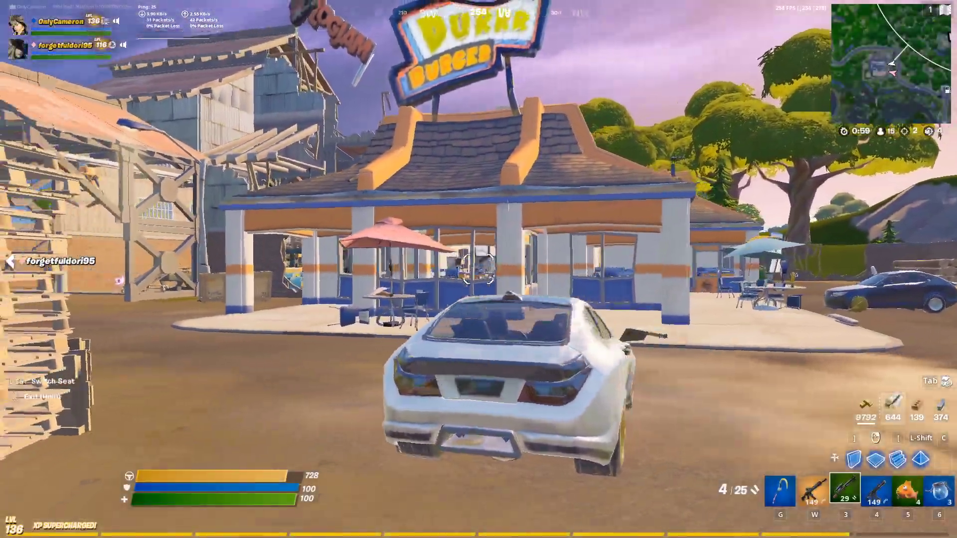
# Leave the car and harvest the pallet stacks with the pickaxe for wood, up to about 999.
pyautogui.press('e')
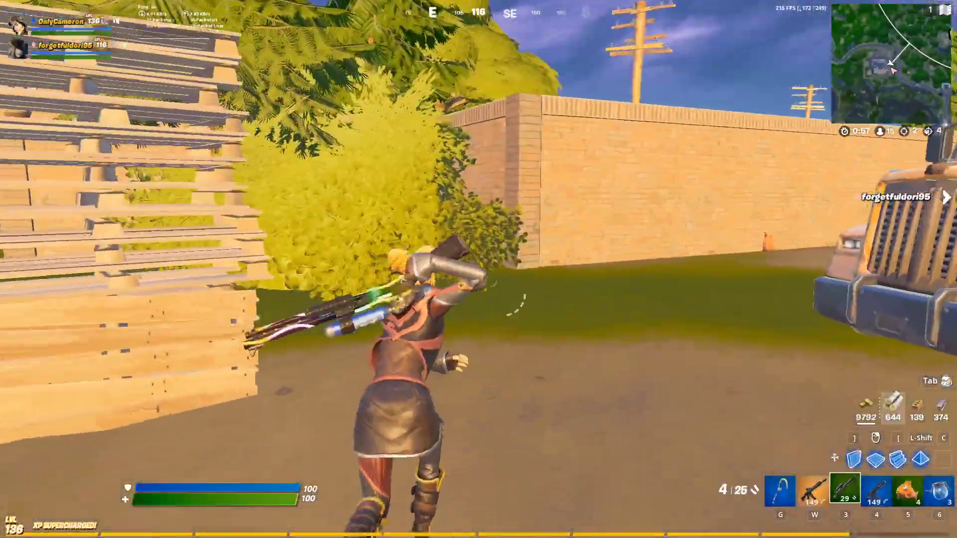
pyautogui.press('g')
pyautogui.click(478, 269)
pyautogui.click(479, 269)
pyautogui.click(479, 269)
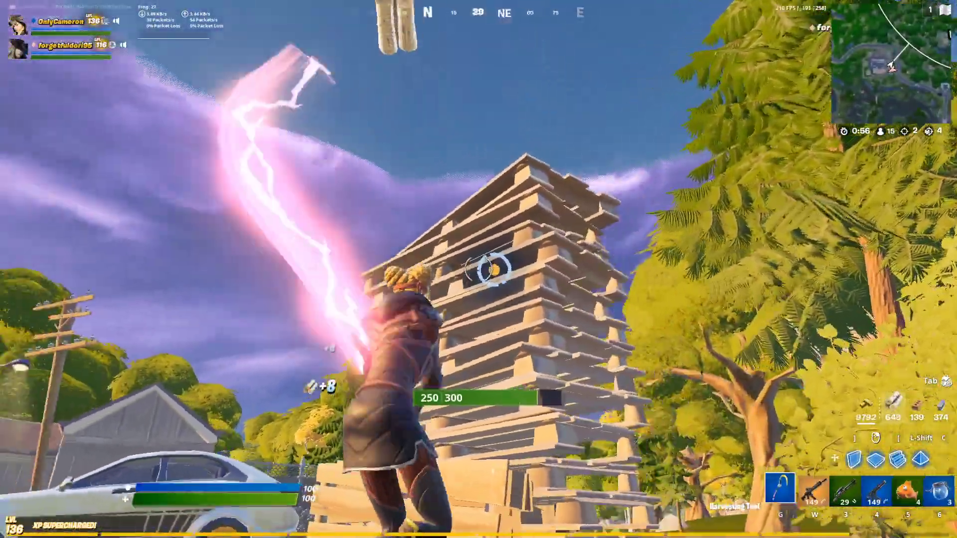
pyautogui.click(479, 269)
pyautogui.click(479, 269)
pyautogui.click(479, 270)
pyautogui.click(478, 269)
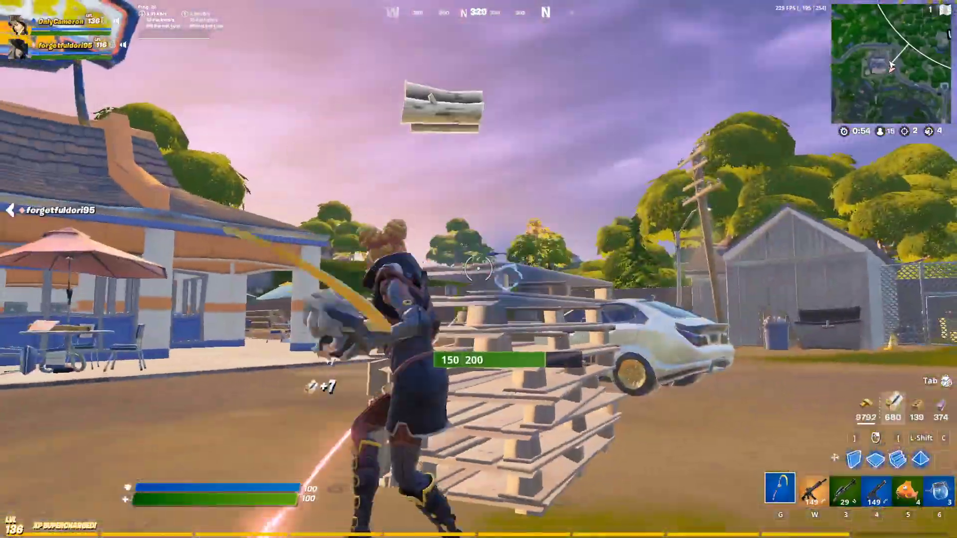
pyautogui.click(479, 269)
pyautogui.click(478, 269)
pyautogui.click(479, 269)
pyautogui.click(478, 269)
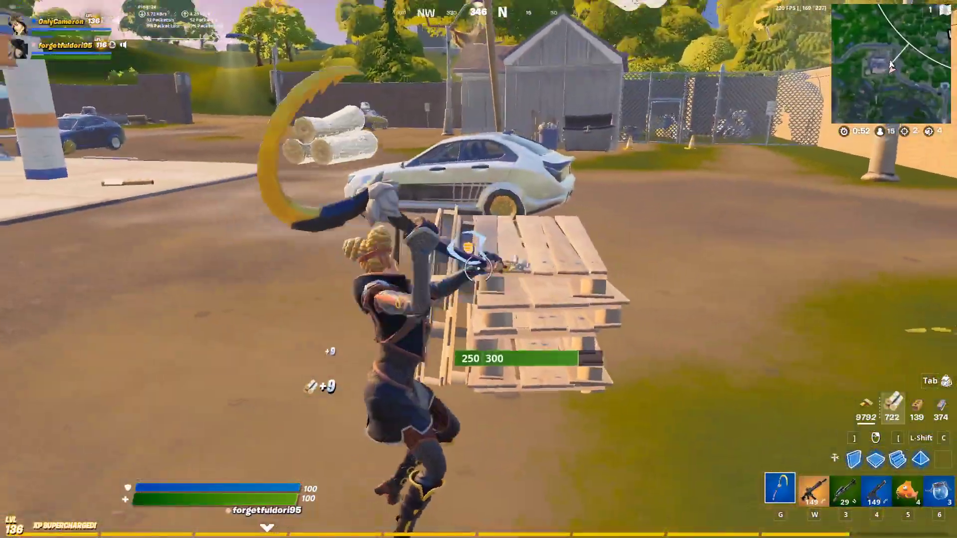
pyautogui.click(478, 269)
pyautogui.click(479, 270)
pyautogui.click(479, 269)
pyautogui.click(478, 269)
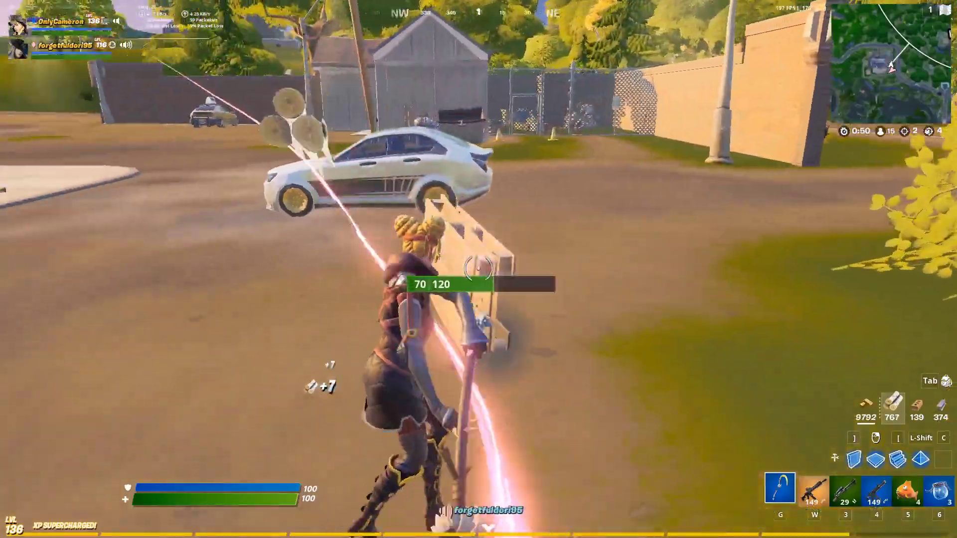
pyautogui.click(479, 270)
pyautogui.click(479, 269)
pyautogui.click(479, 269)
pyautogui.click(479, 269)
pyautogui.click(479, 269)
pyautogui.click(478, 270)
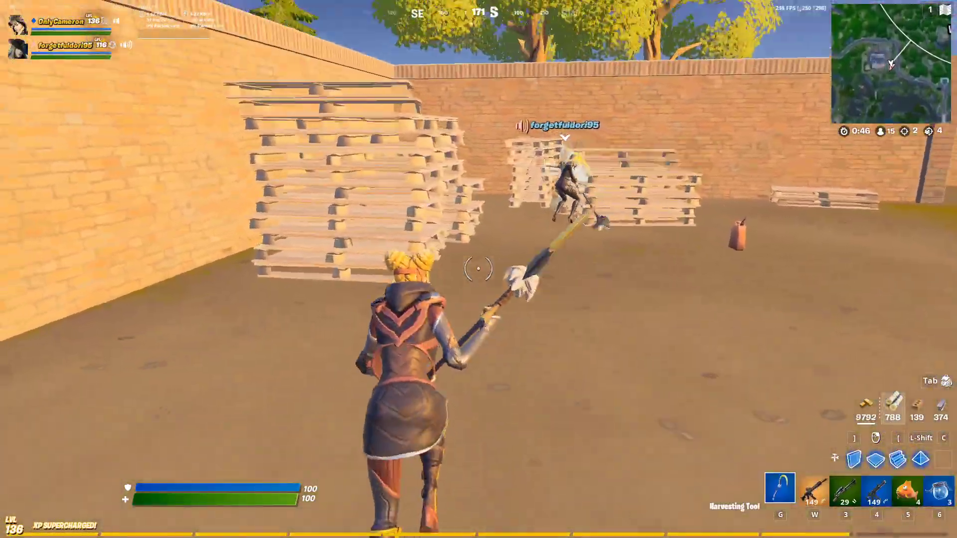
pyautogui.click(479, 269)
pyautogui.click(479, 270)
pyautogui.click(478, 269)
pyautogui.click(479, 270)
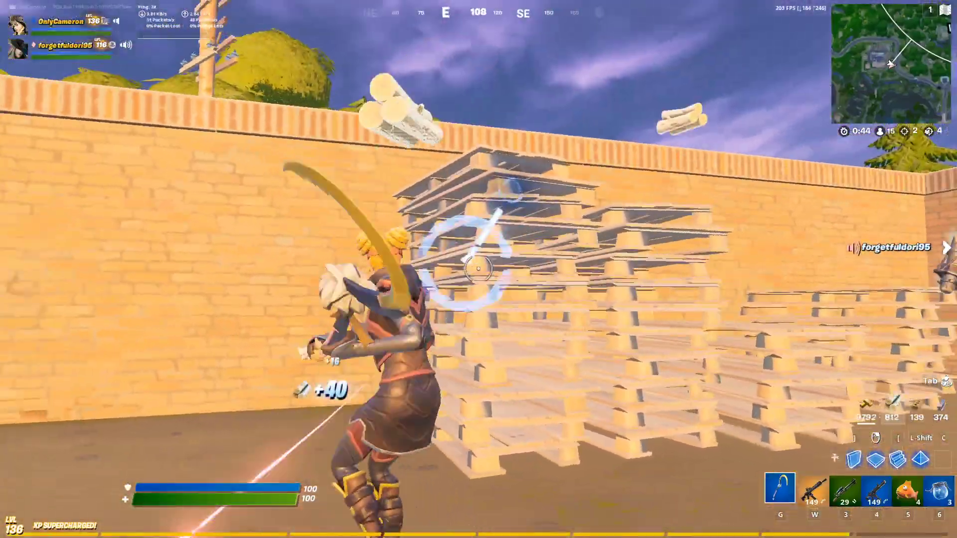
pyautogui.click(479, 269)
pyautogui.click(479, 269)
pyautogui.click(478, 269)
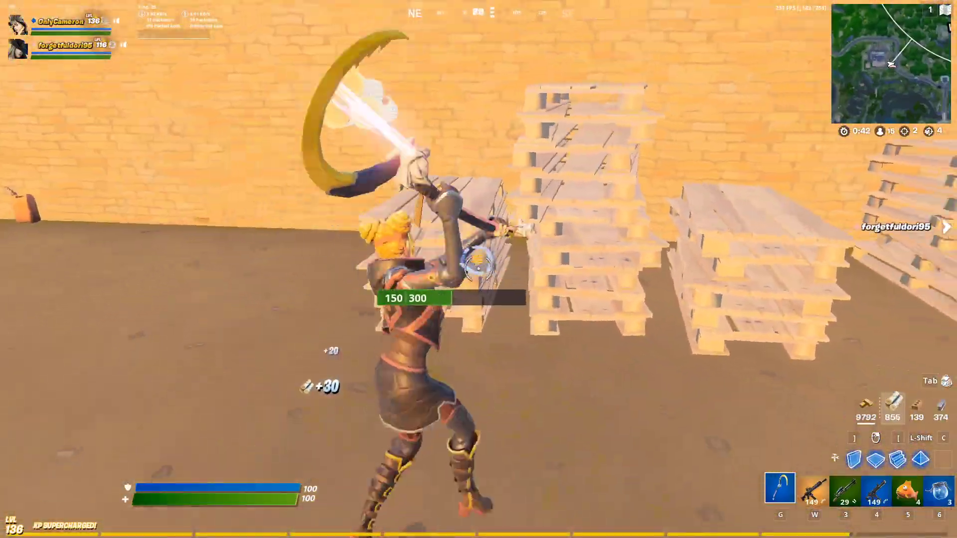
pyautogui.click(479, 269)
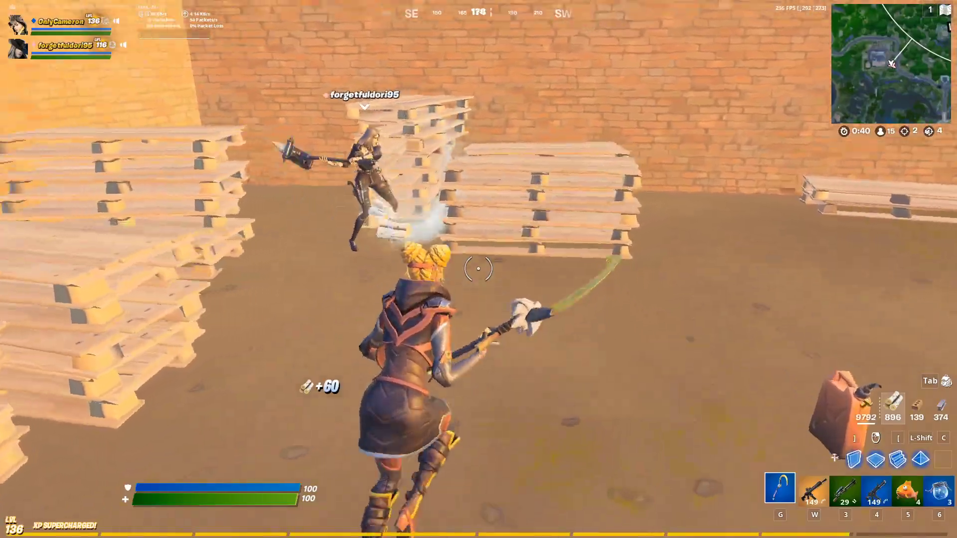
pyautogui.click(478, 269)
pyautogui.click(479, 270)
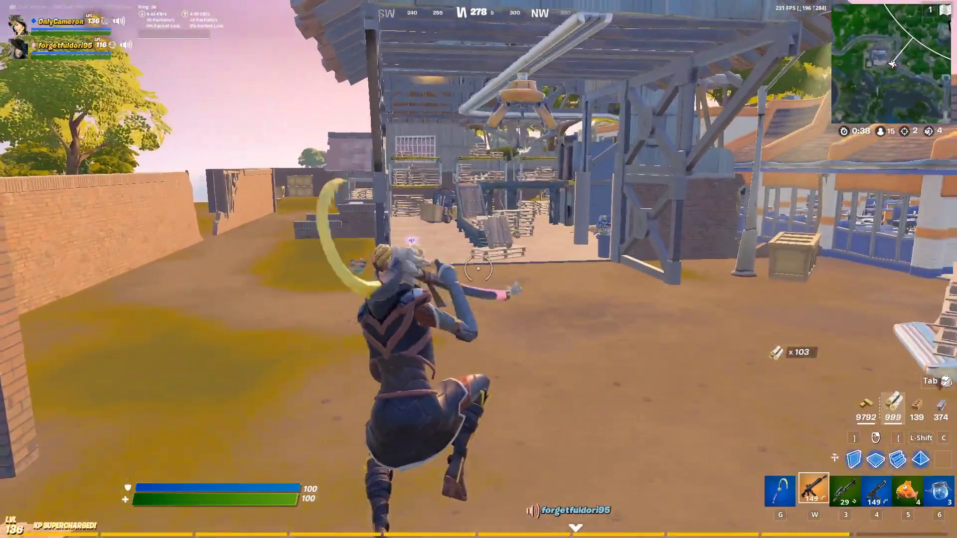
# Build two wooden ramps to reach and collect the gold XP coin.
pyautogui.press('w')
pyautogui.press('g')
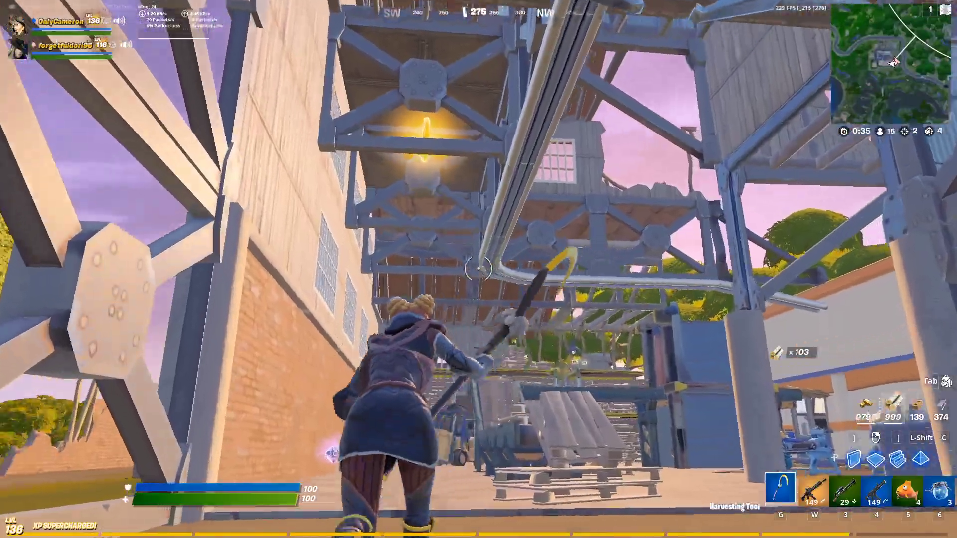
pyautogui.press('[')
pyautogui.click(479, 269)
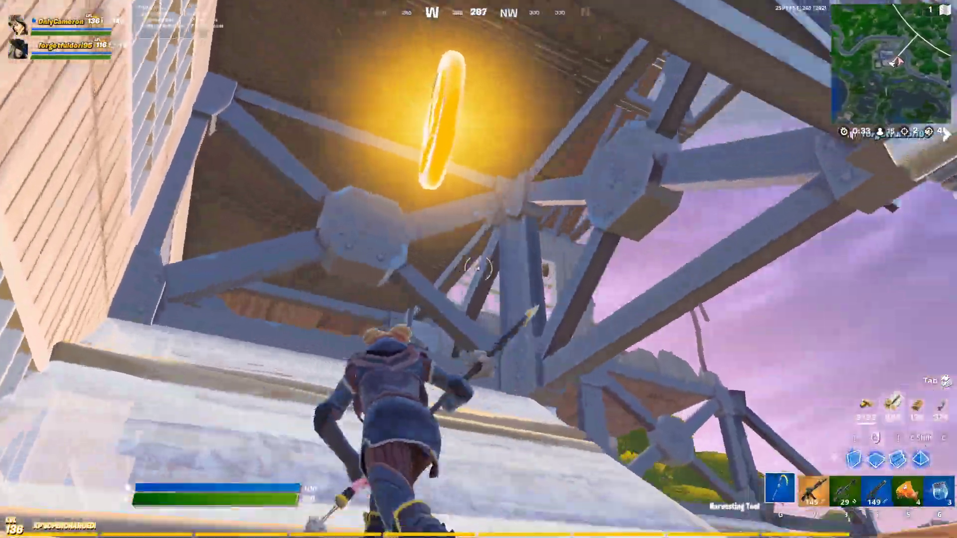
pyautogui.click(479, 270)
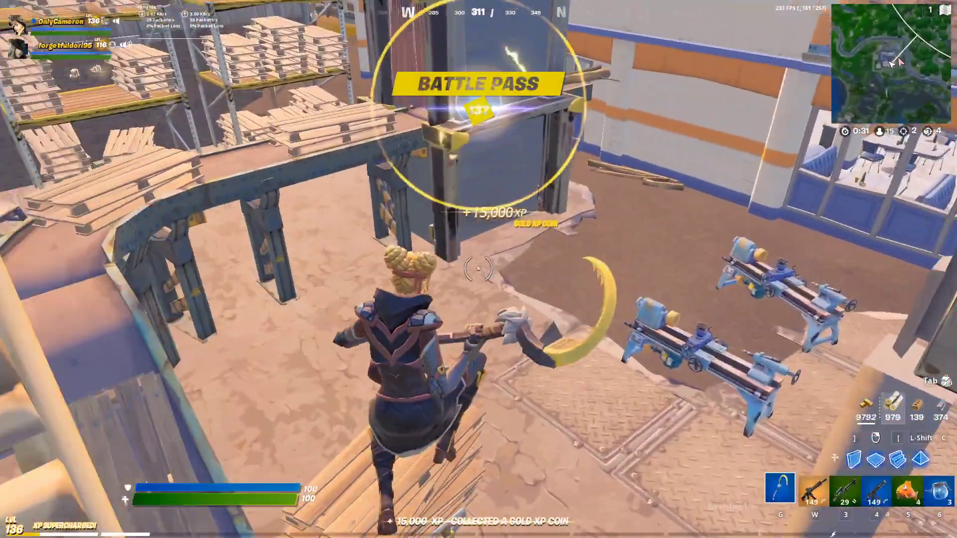
# Harvest more wood from the pallets and garage door, then search the chest.
pyautogui.click(479, 269)
pyautogui.click(478, 269)
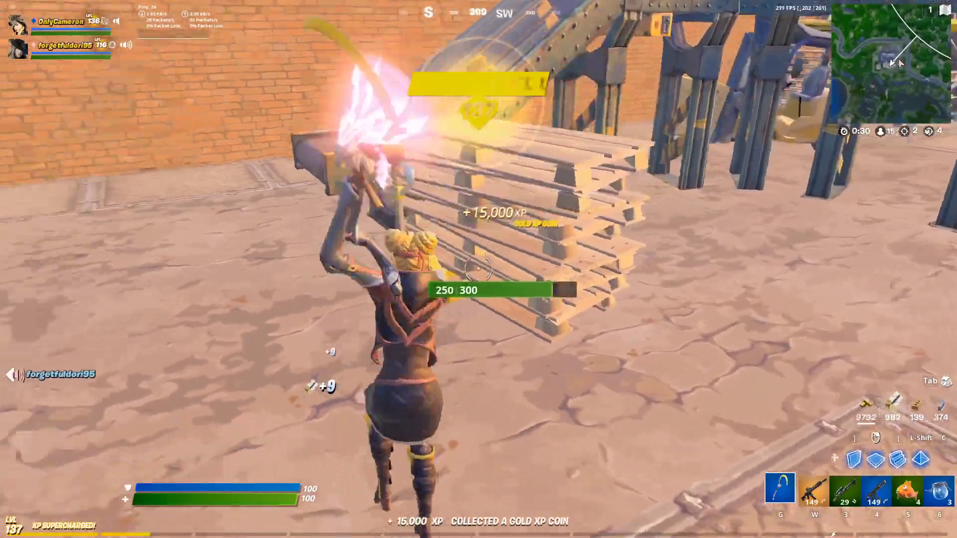
pyautogui.press('w')
pyautogui.press('g')
pyautogui.click(479, 269)
pyautogui.click(479, 269)
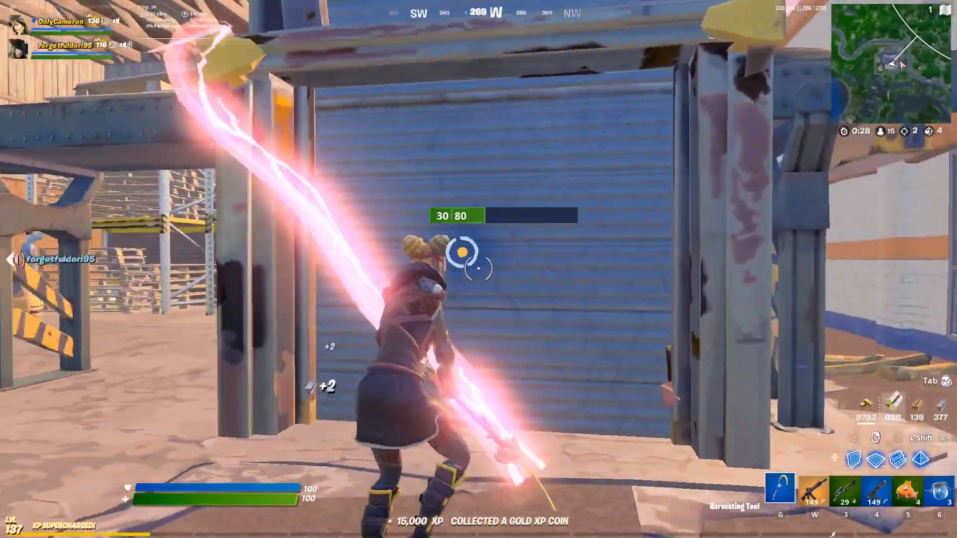
pyautogui.click(479, 269)
pyautogui.press('e')
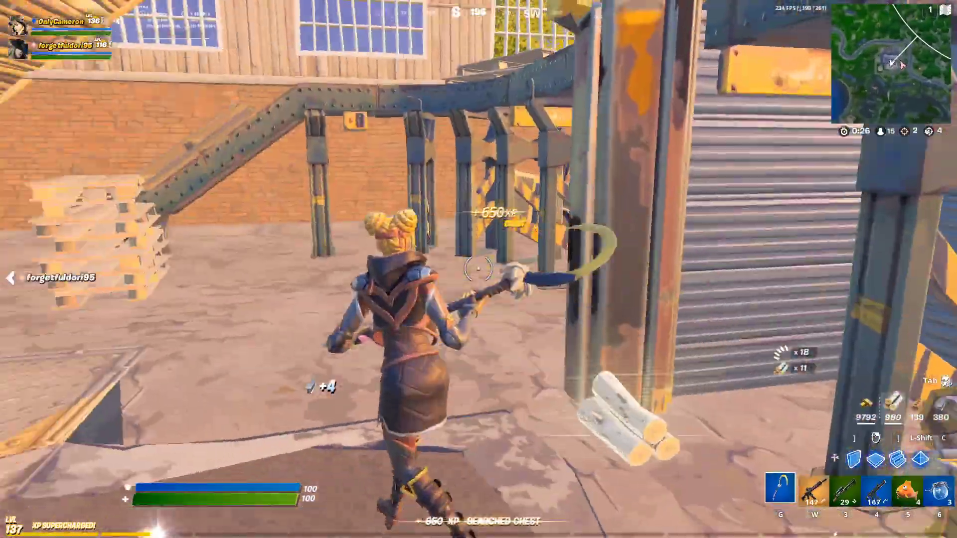